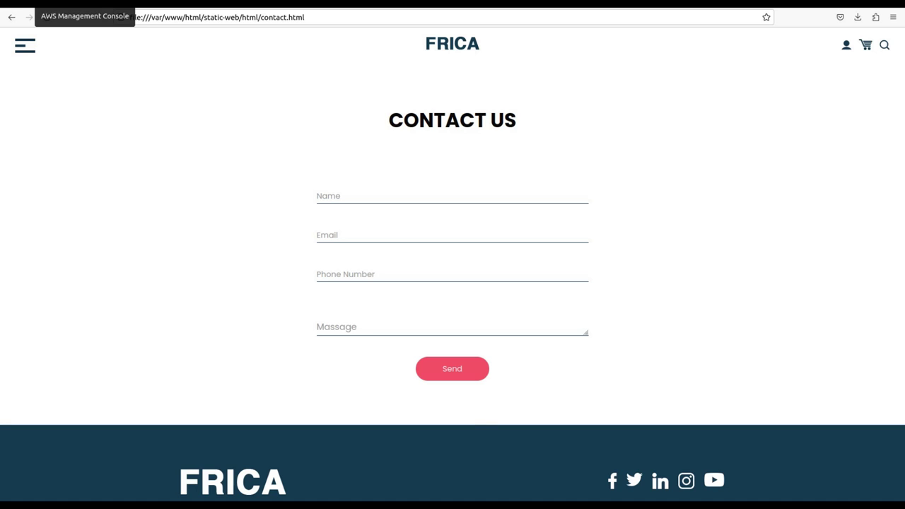
Switch from the local FRICA contact page to the AWS Management Console tab.
click(43, 4)
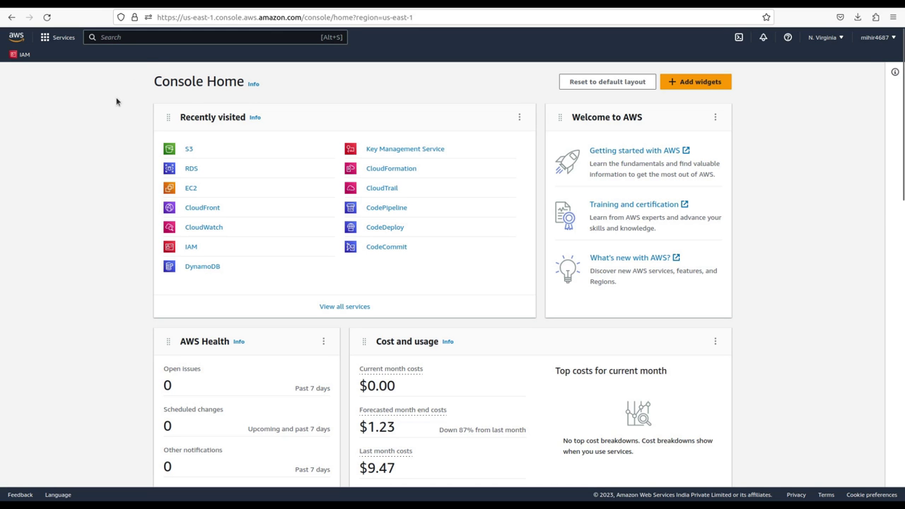
Search the console for 's3' and go to the Amazon S3 service.
text(s3)
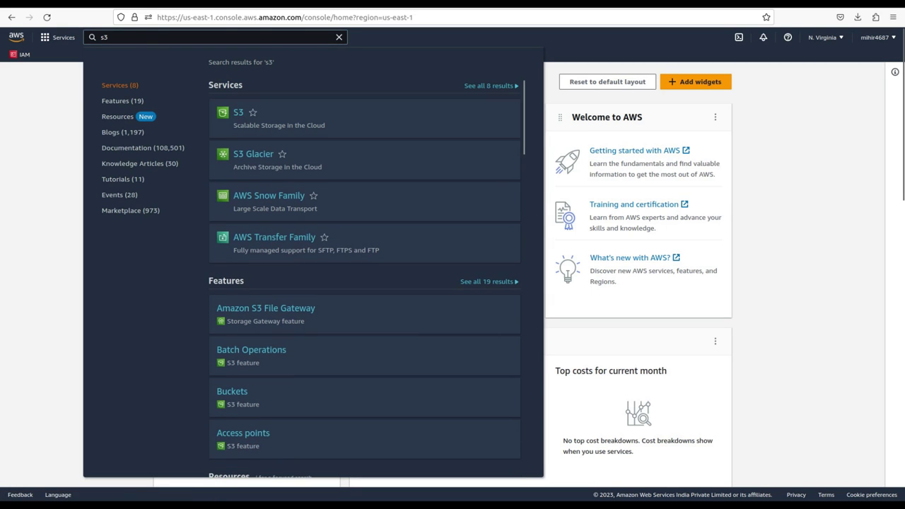
key(Return)
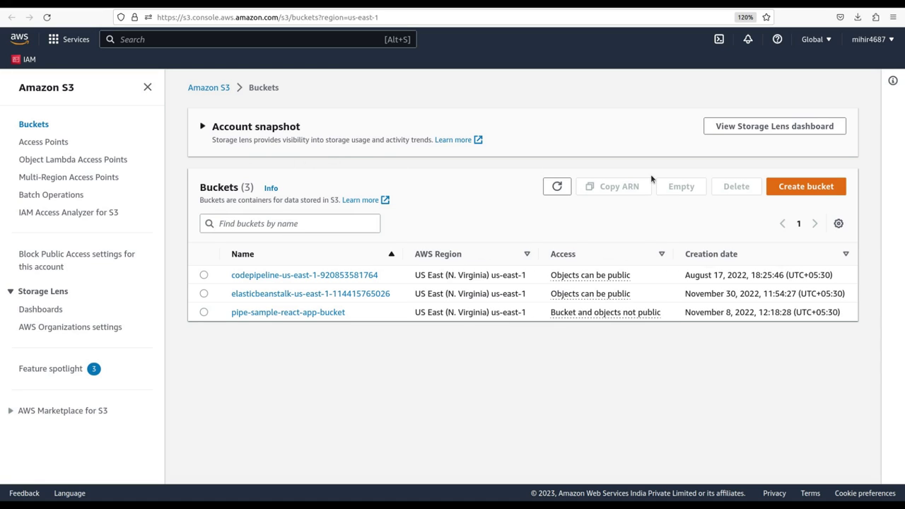
Create bucket 'static-wesite-template-blabla-123' in us-east-1, leaving all other settings at their defaults.
click(789, 187)
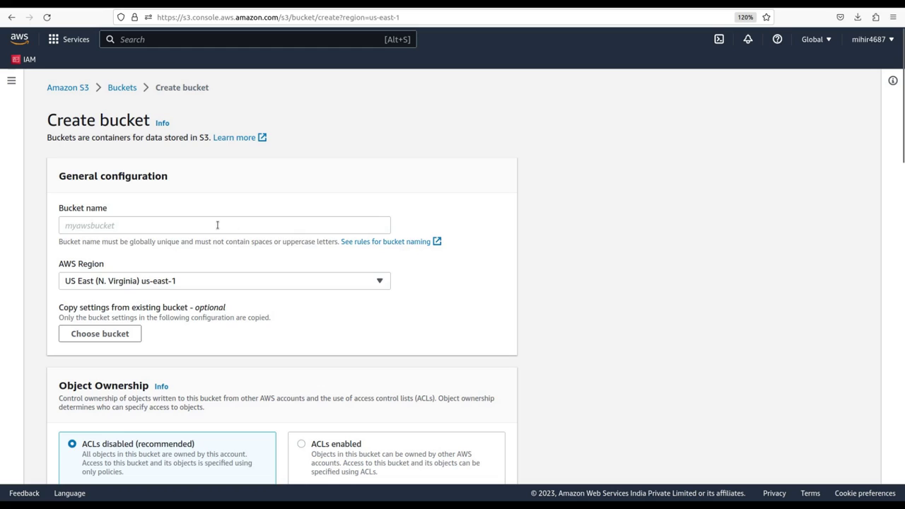
click(163, 228)
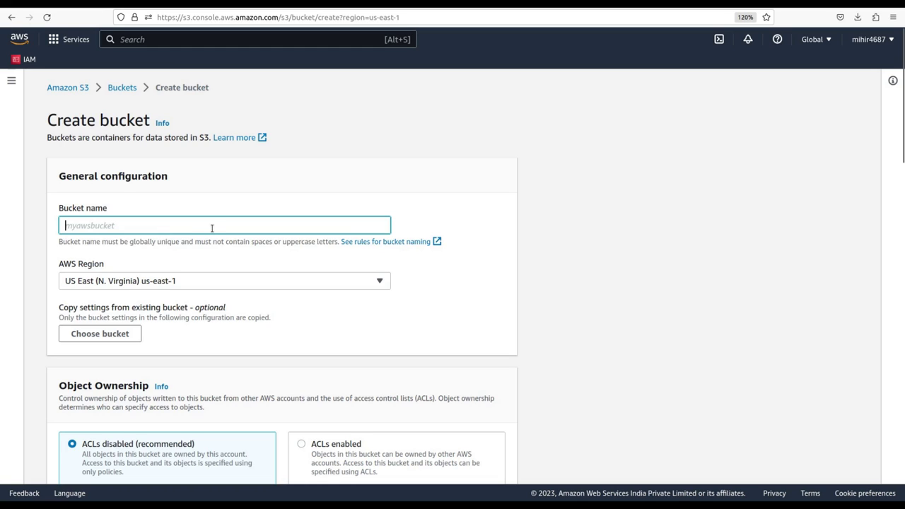
text(stati)
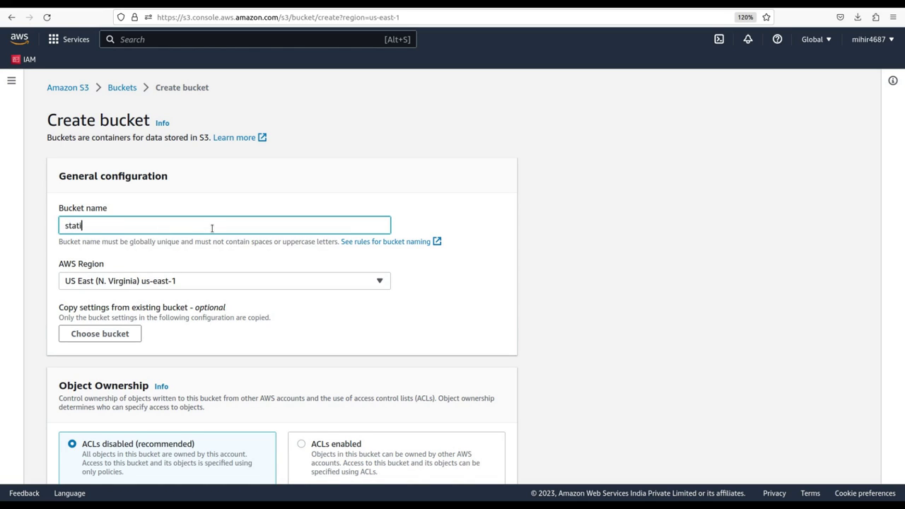
text(c-wesite-template-bl)
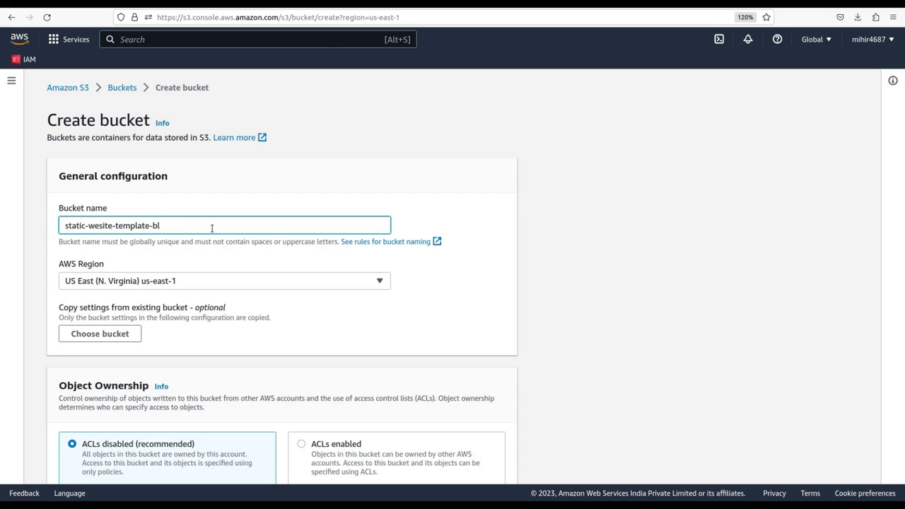
text(abla-123)
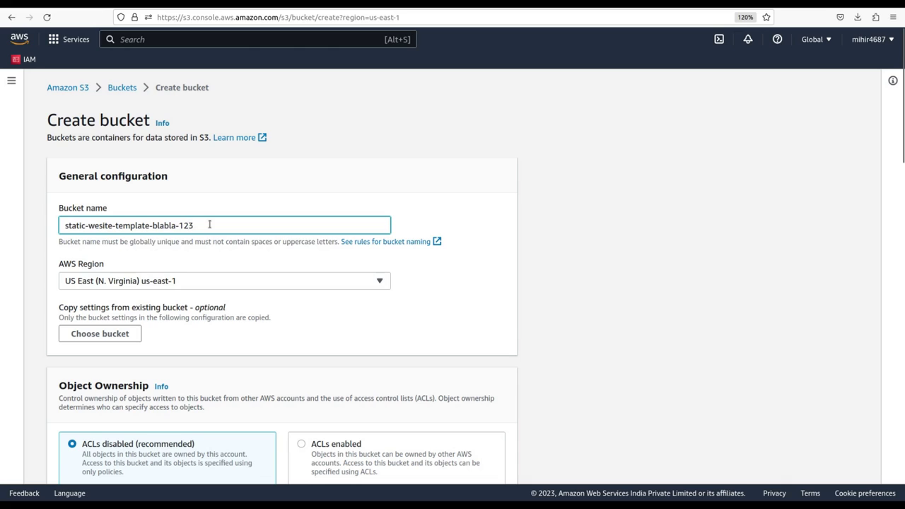
drag(210, 225, 66, 216)
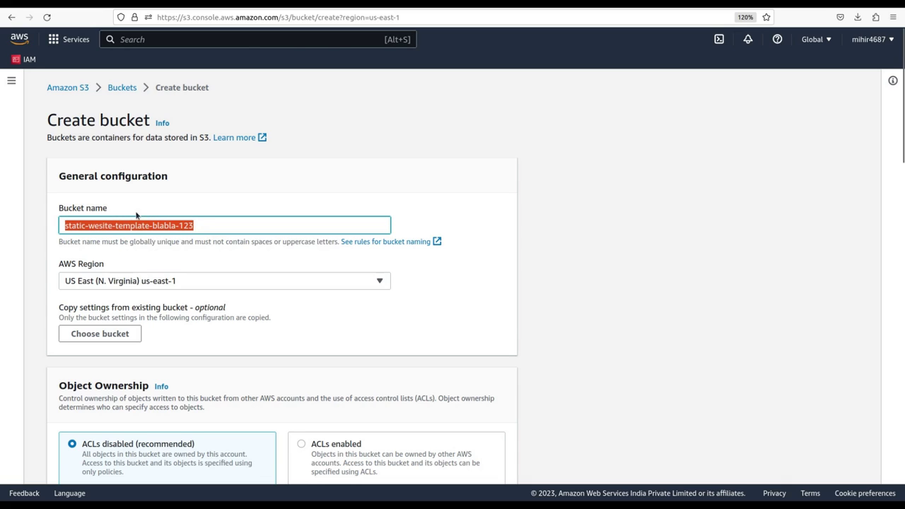
click(182, 202)
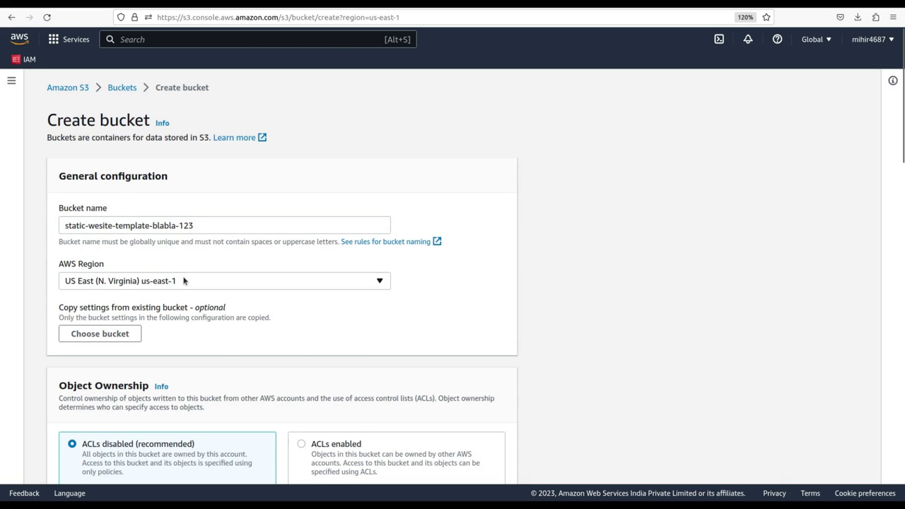
scroll(235, 290, down, 3)
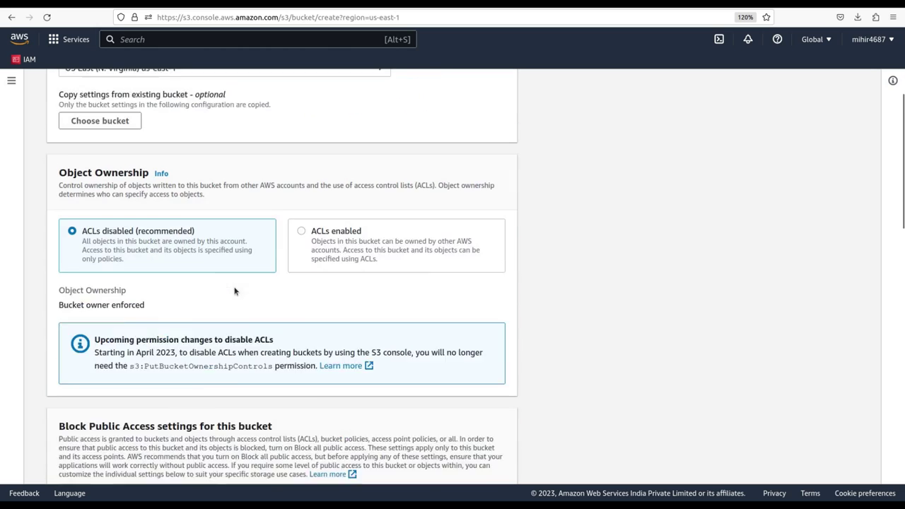
scroll(235, 289, down, 5)
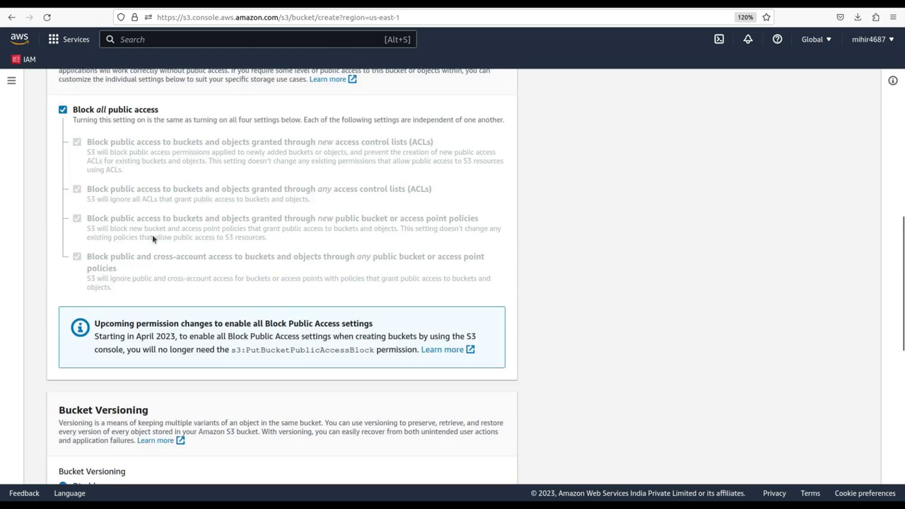
scroll(152, 238, down, 2)
scroll(152, 238, up, 3)
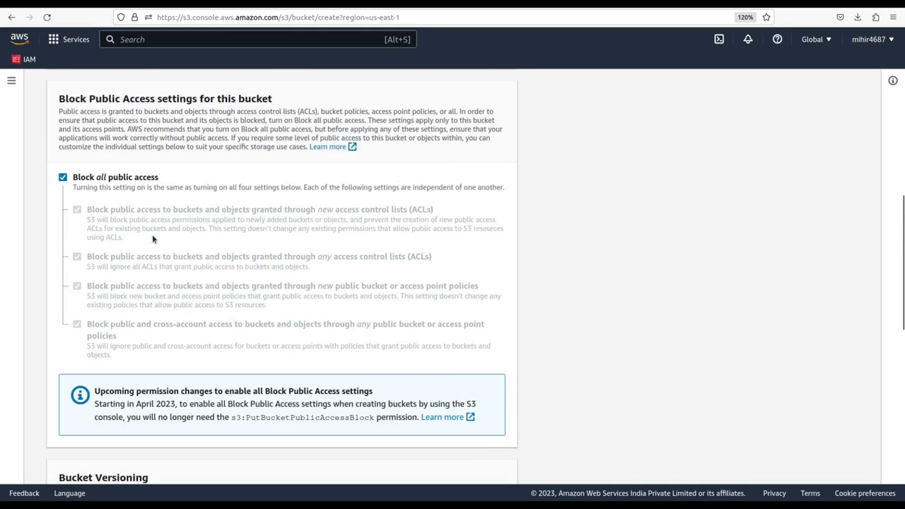
scroll(152, 238, down, 5)
scroll(152, 239, down, 3)
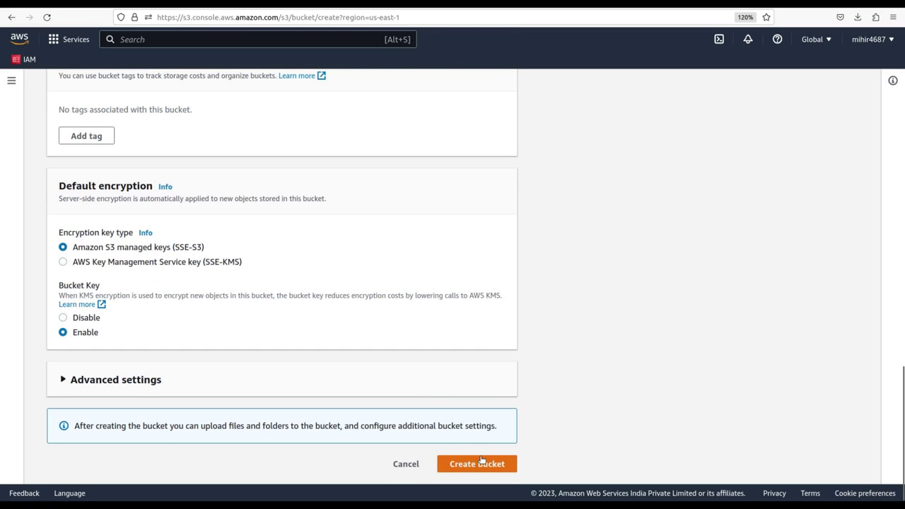
click(478, 464)
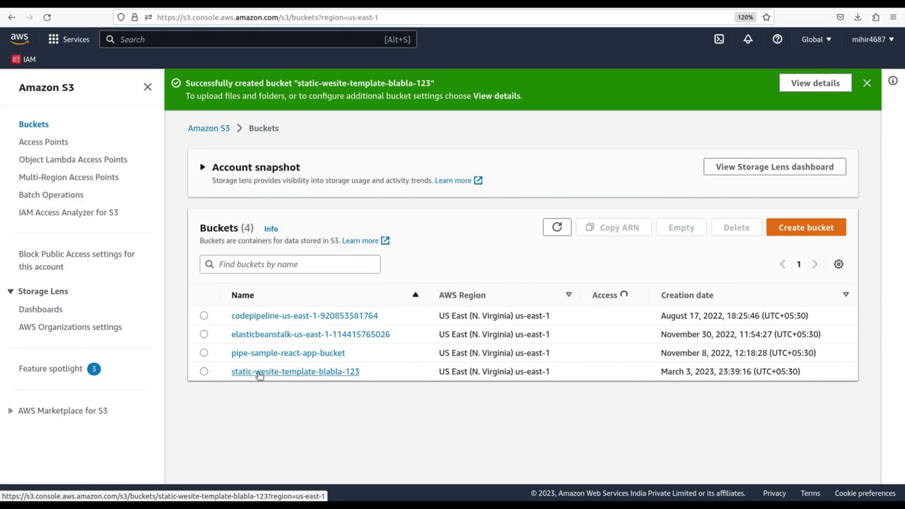
Open the new static-wesite-template-blabla-123 bucket, which has no objects yet.
click(302, 374)
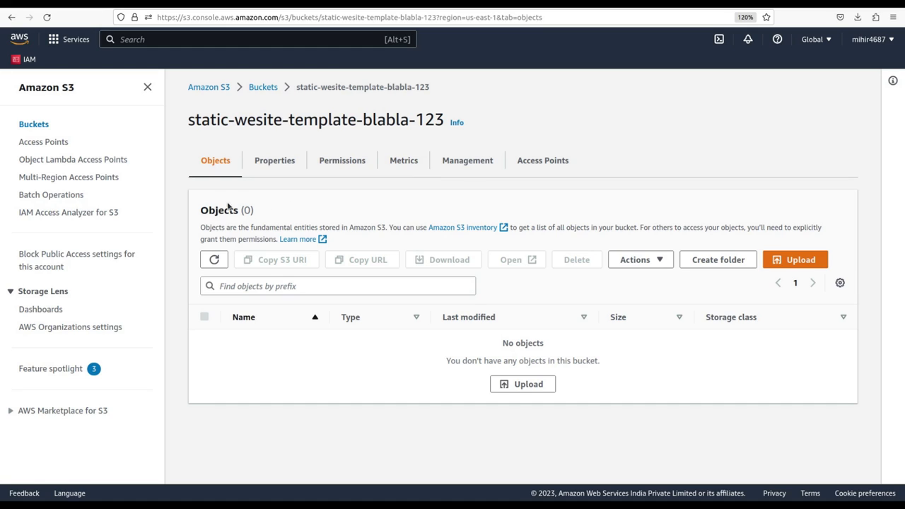
drag(199, 207, 303, 212)
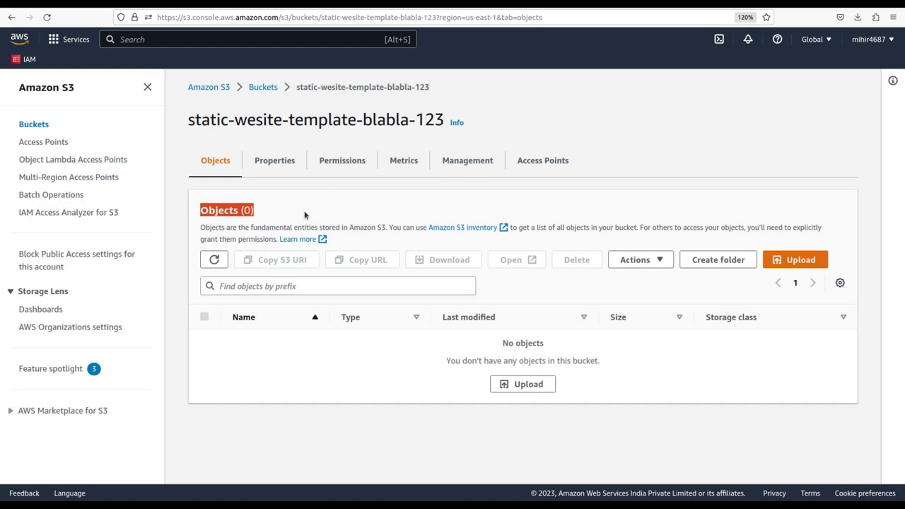
click(305, 213)
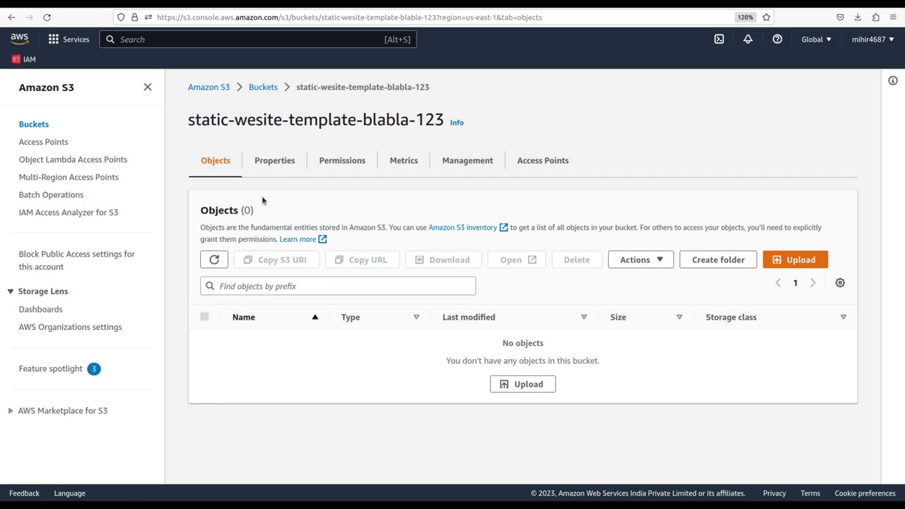
In the bucket's Properties, edit the Static website hosting section, currently Disabled.
click(281, 162)
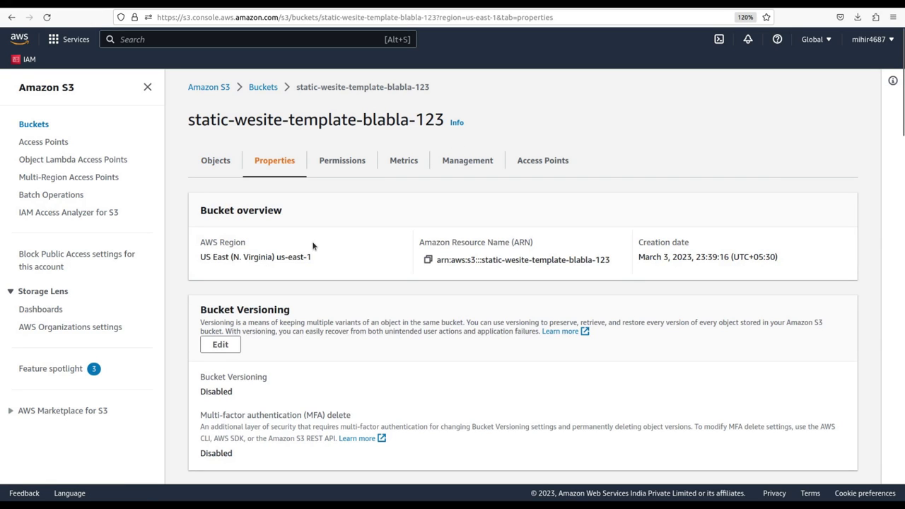
scroll(313, 245, down, 7)
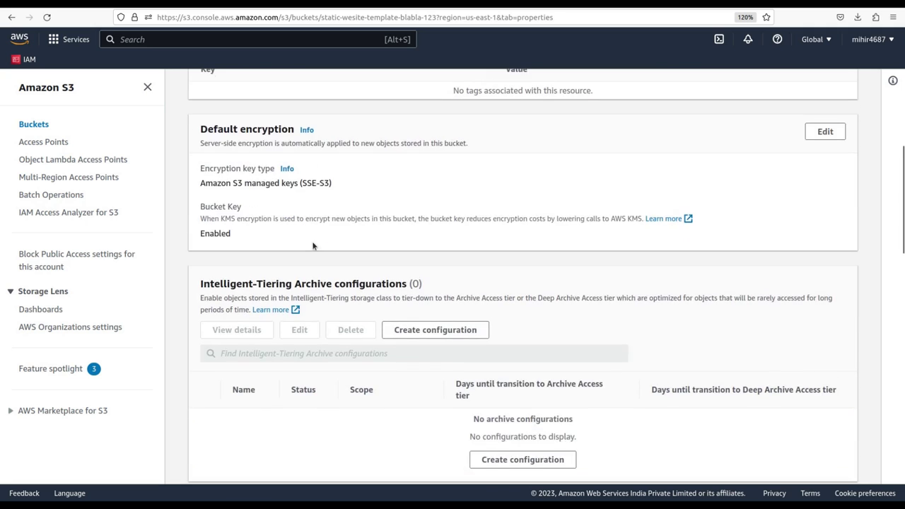
scroll(313, 245, down, 15)
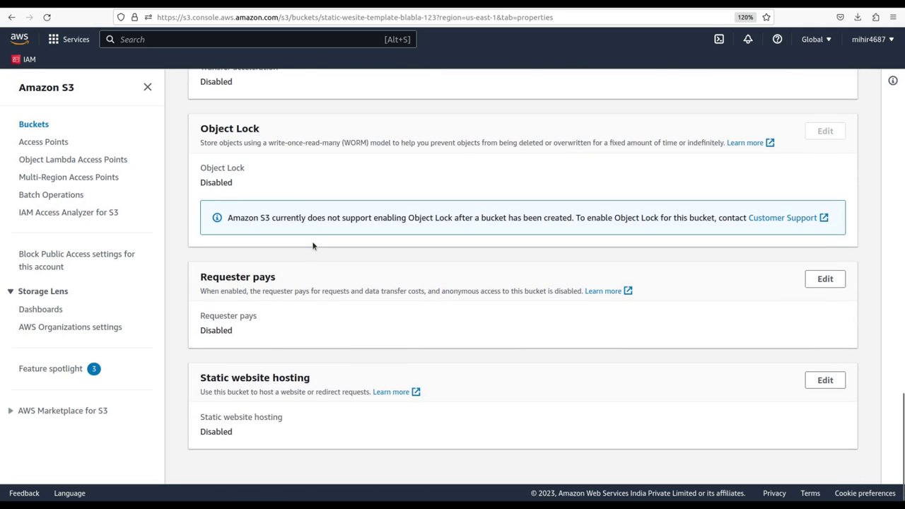
drag(202, 379, 314, 384)
click(280, 379)
drag(198, 432, 294, 418)
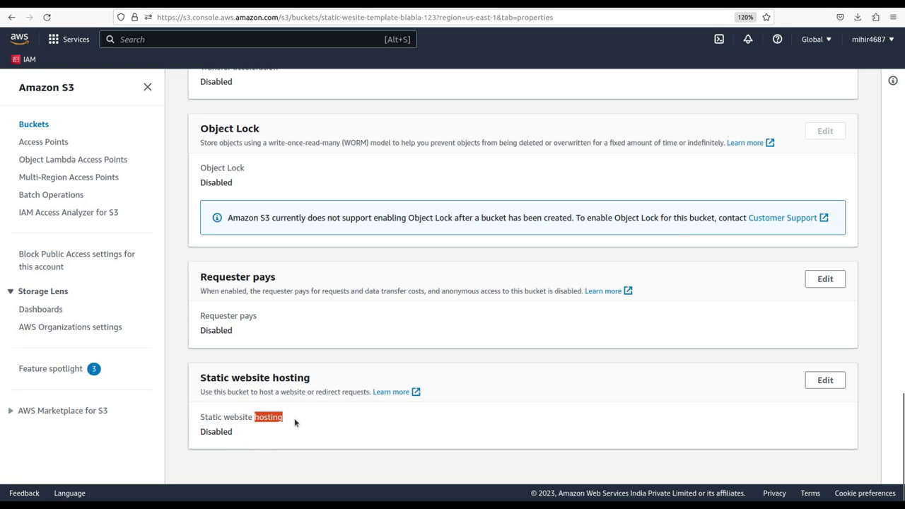
drag(273, 379, 311, 379)
click(275, 376)
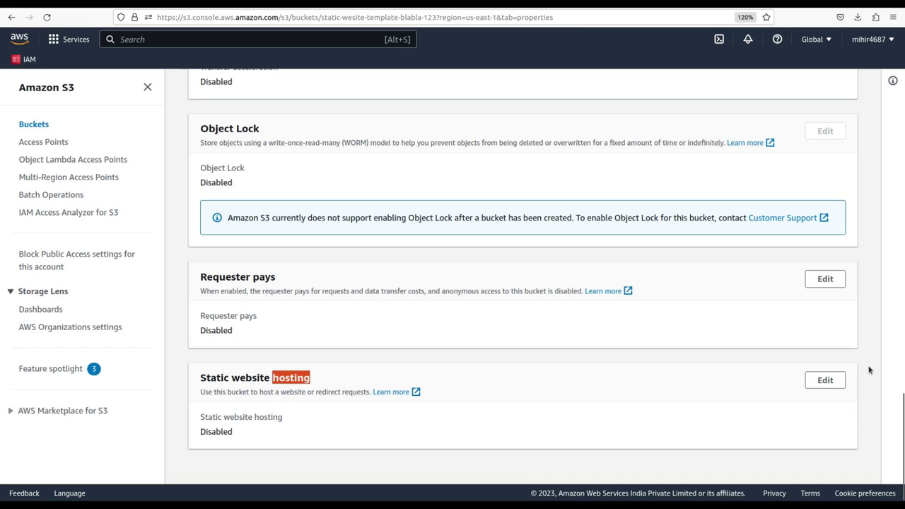
click(825, 381)
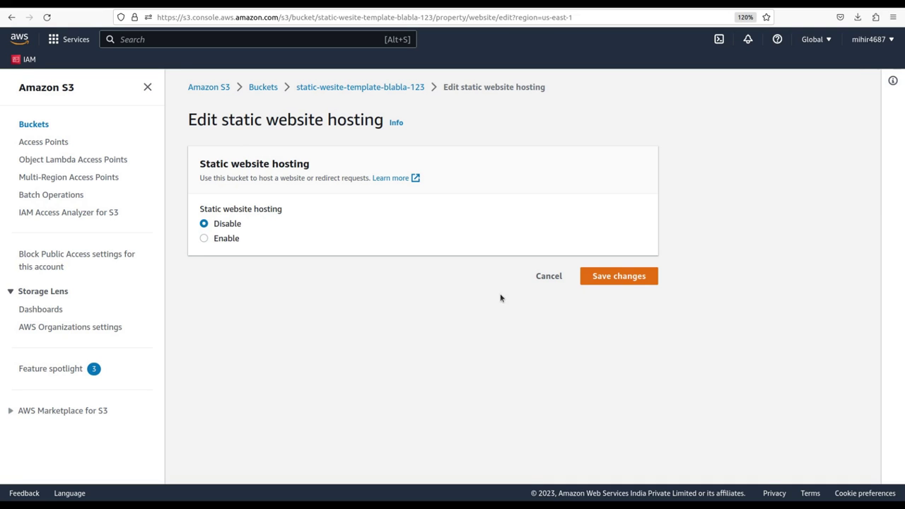
Enable static website hosting with index.html as the index document and save the changes.
click(227, 239)
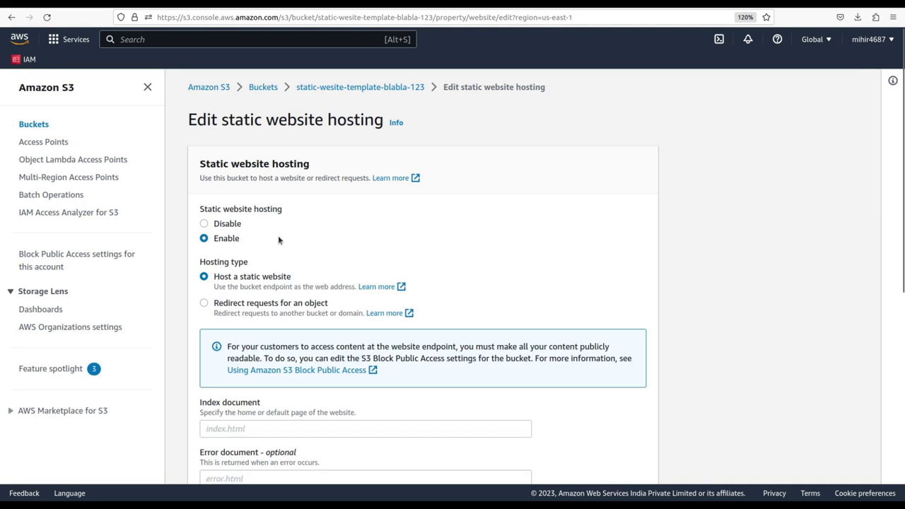
scroll(307, 245, down, 2)
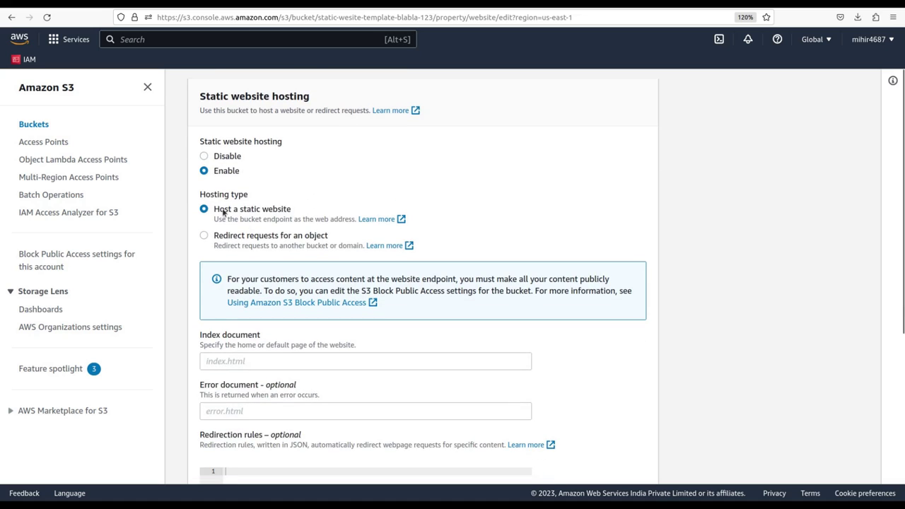
drag(201, 197, 269, 199)
click(252, 199)
scroll(268, 222, down, 4)
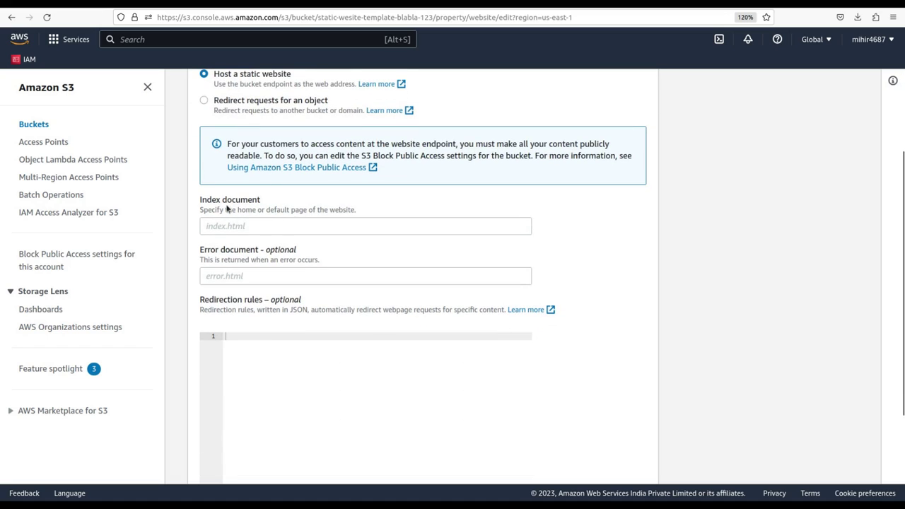
click(257, 227)
text(ind)
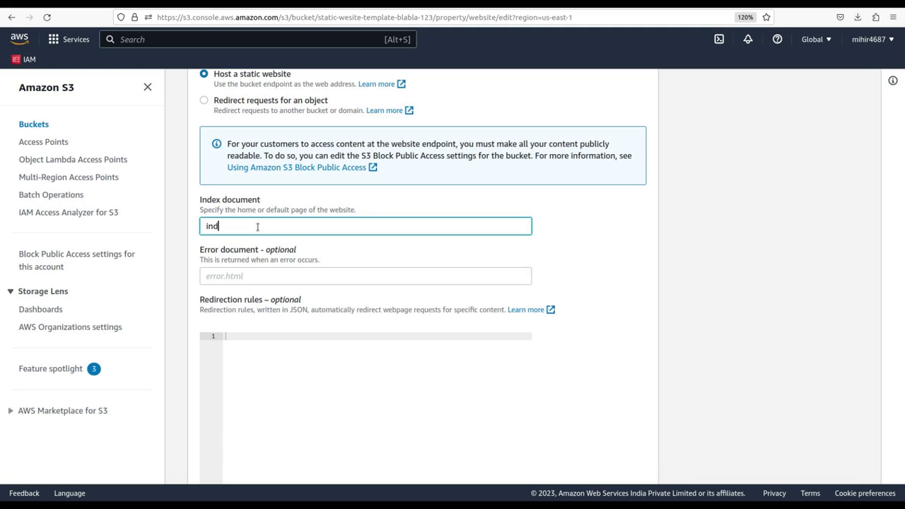
text(ex.html)
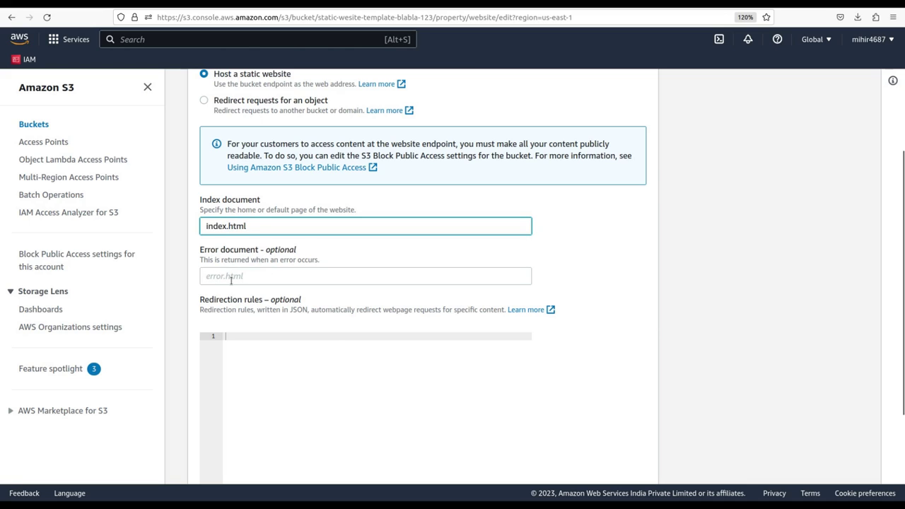
scroll(256, 281, down, 4)
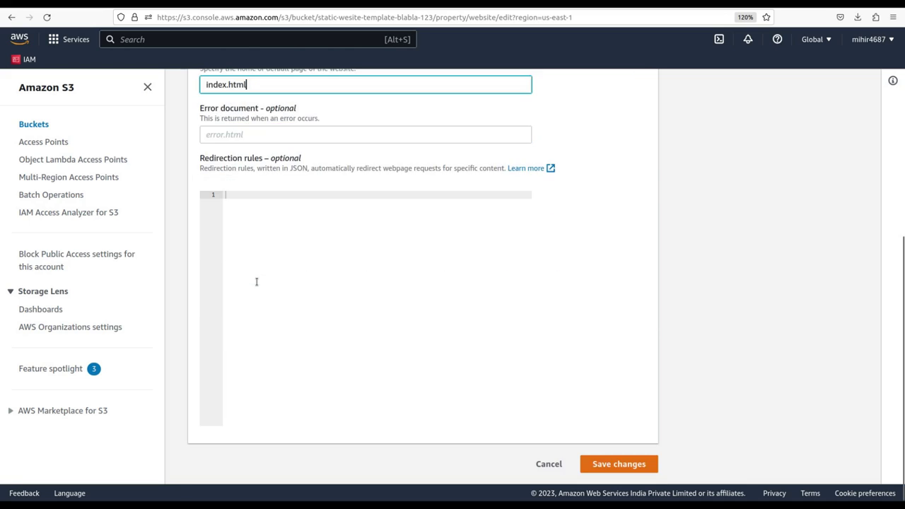
click(612, 468)
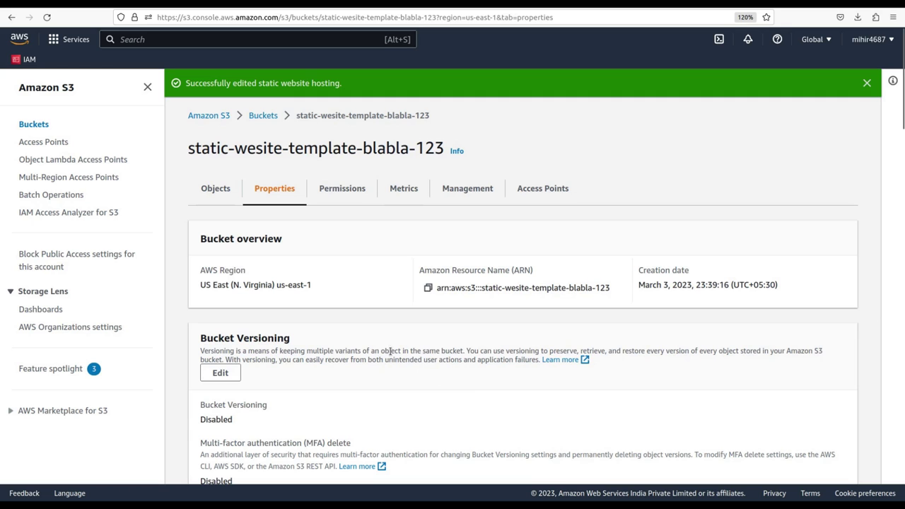
Go to the bucket's Permissions tab.
scroll(379, 346, down, 15)
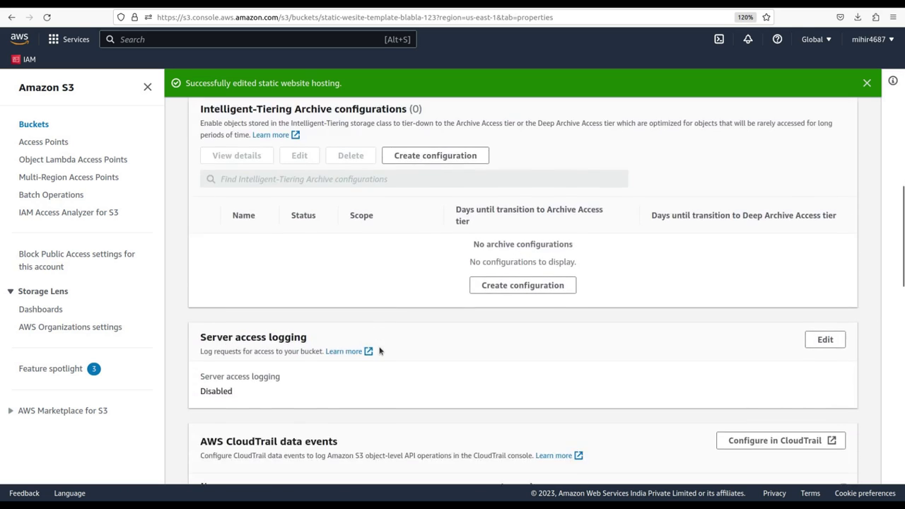
scroll(379, 350, down, 10)
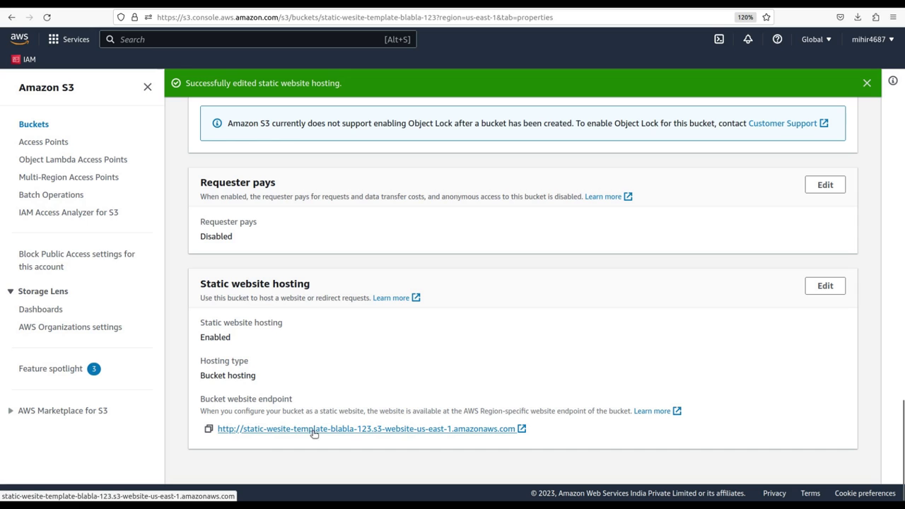
scroll(373, 336, up, 15)
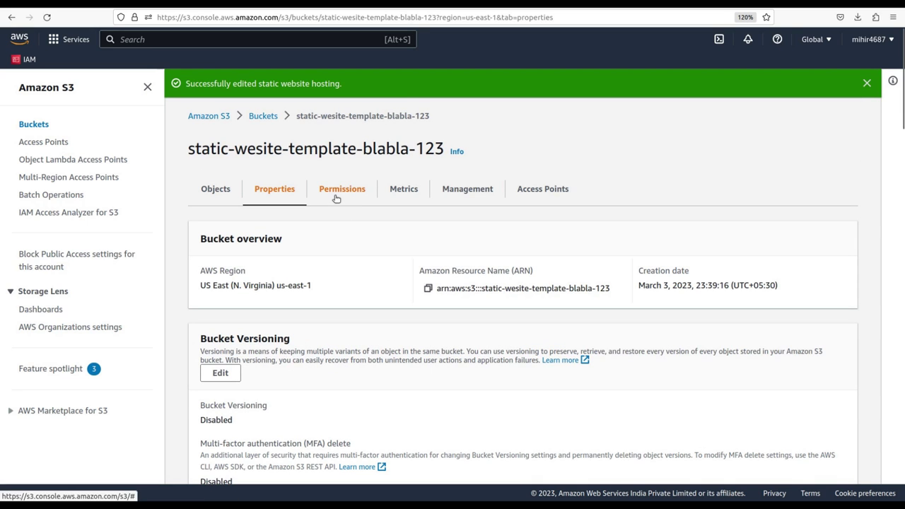
click(336, 198)
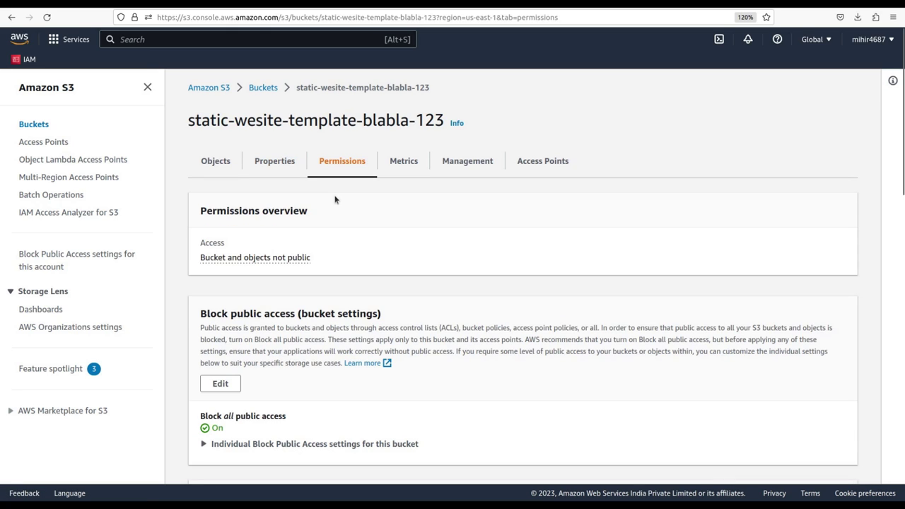
Uncheck Block all public access for the bucket and save the change.
scroll(404, 202, down, 5)
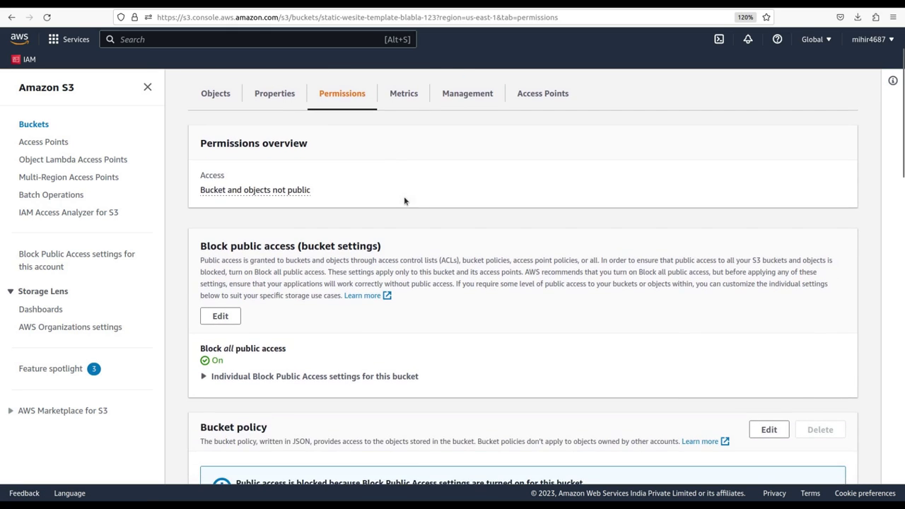
scroll(344, 212, up, 3)
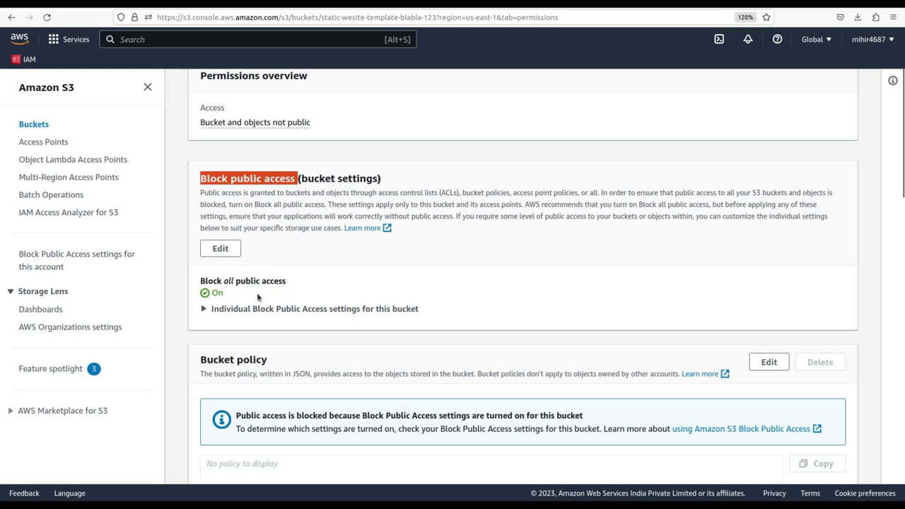
click(220, 249)
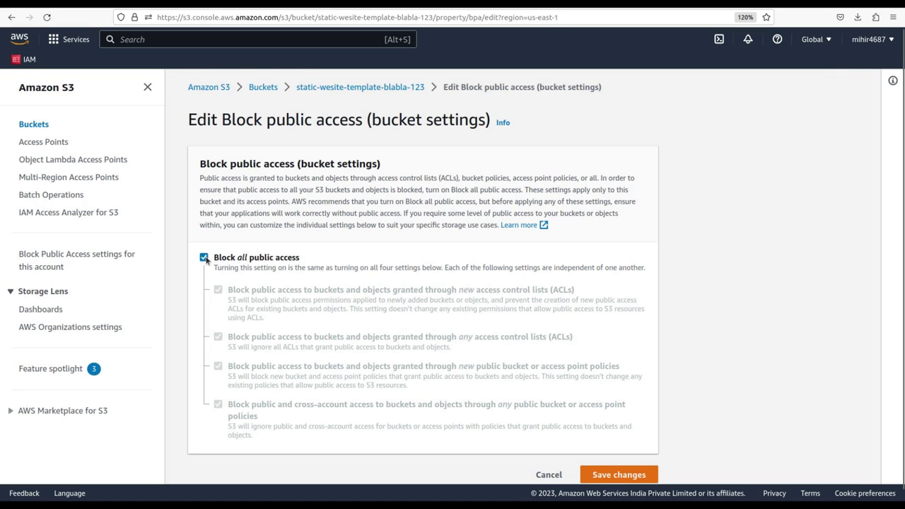
click(204, 258)
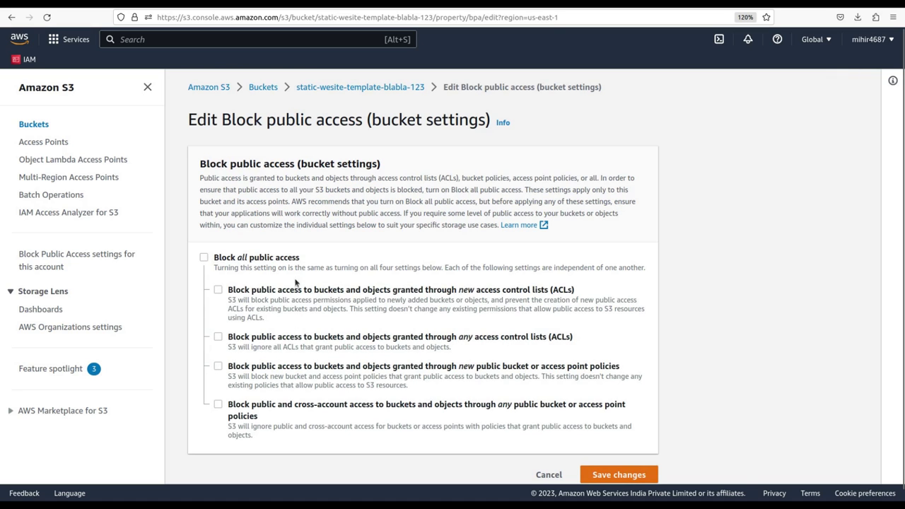
scroll(355, 311, down, 1)
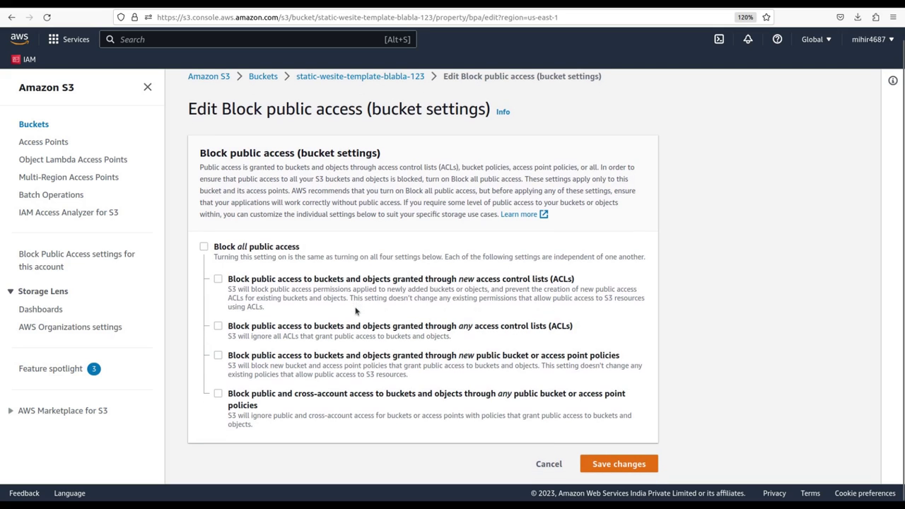
click(622, 467)
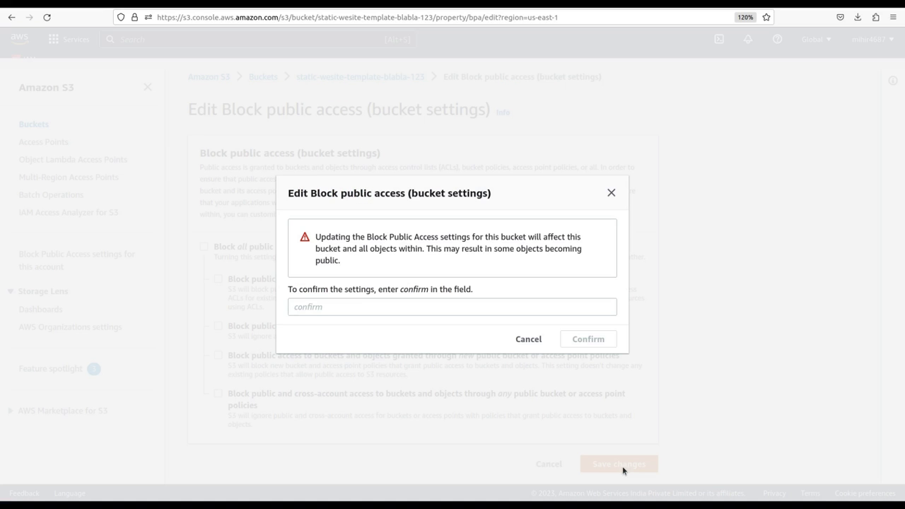
Enter 'confirm' to approve turning off Block all public access.
click(408, 309)
text(confirm)
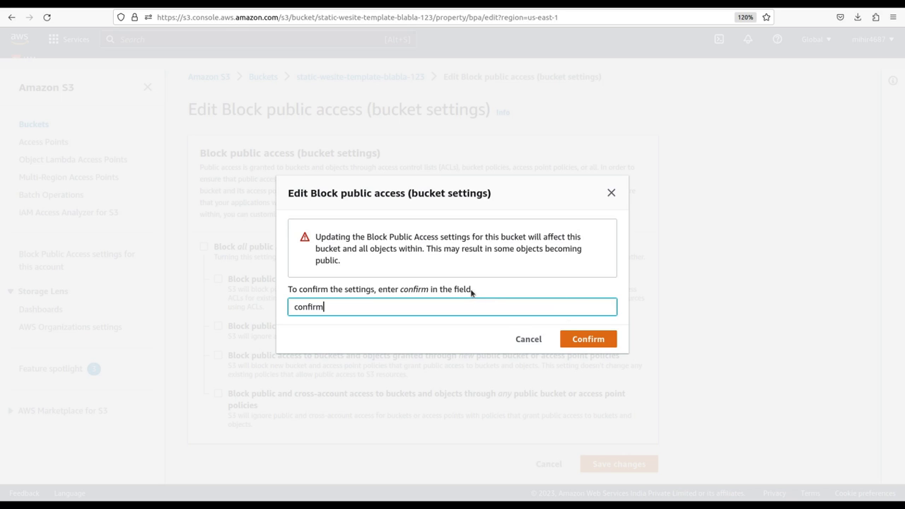
click(592, 339)
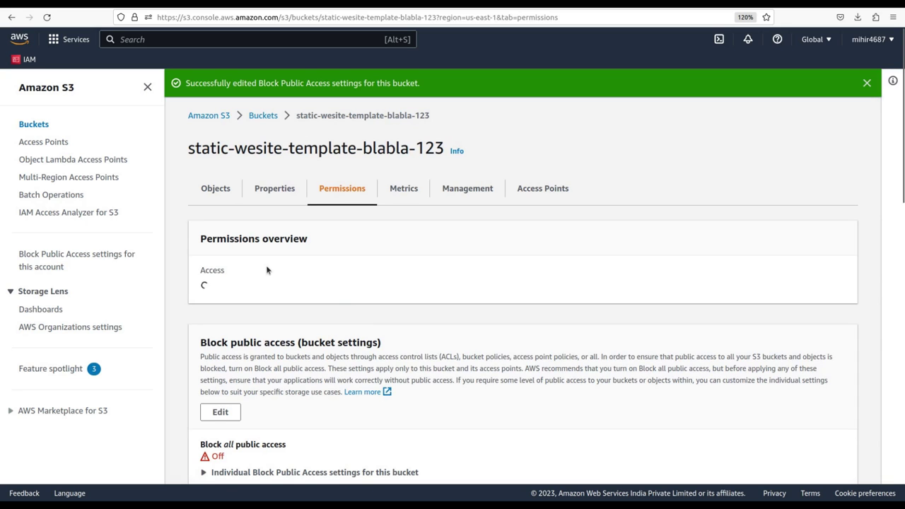
Open the empty Bucket policy section for editing.
scroll(265, 331, down, 5)
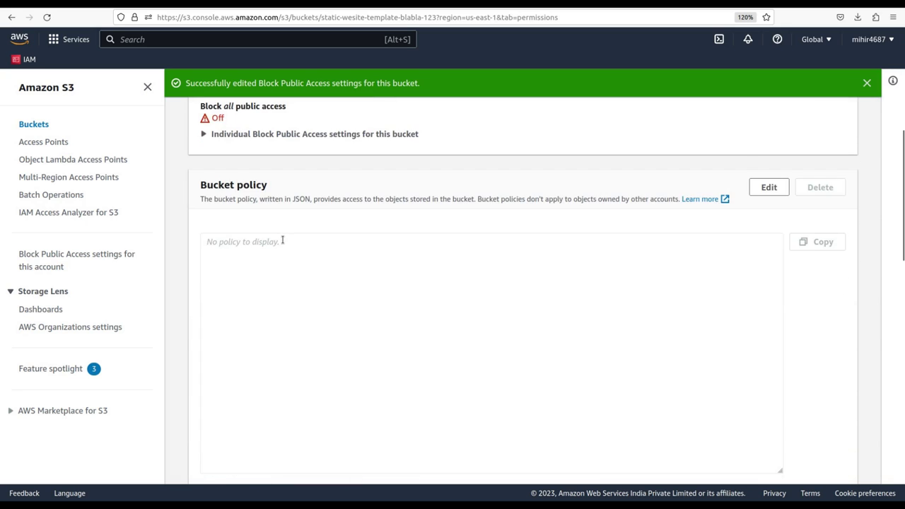
scroll(282, 240, up, 3)
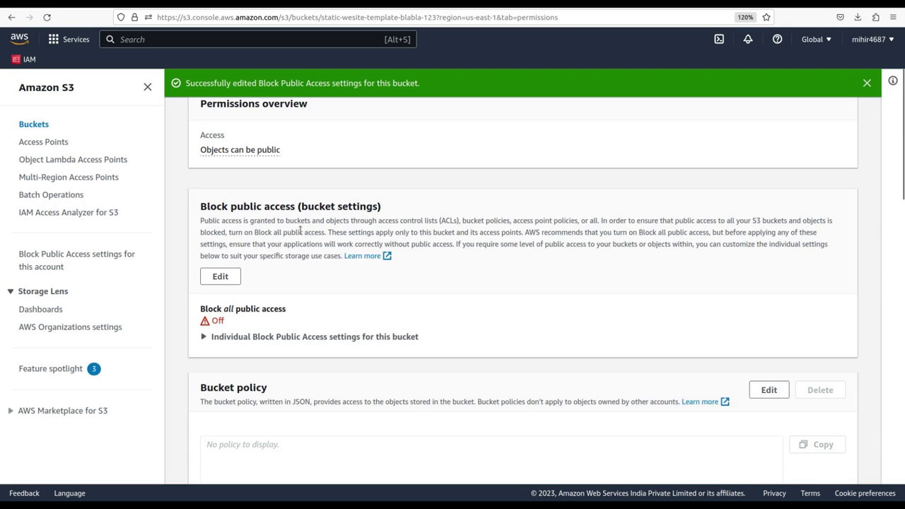
scroll(300, 230, down, 10)
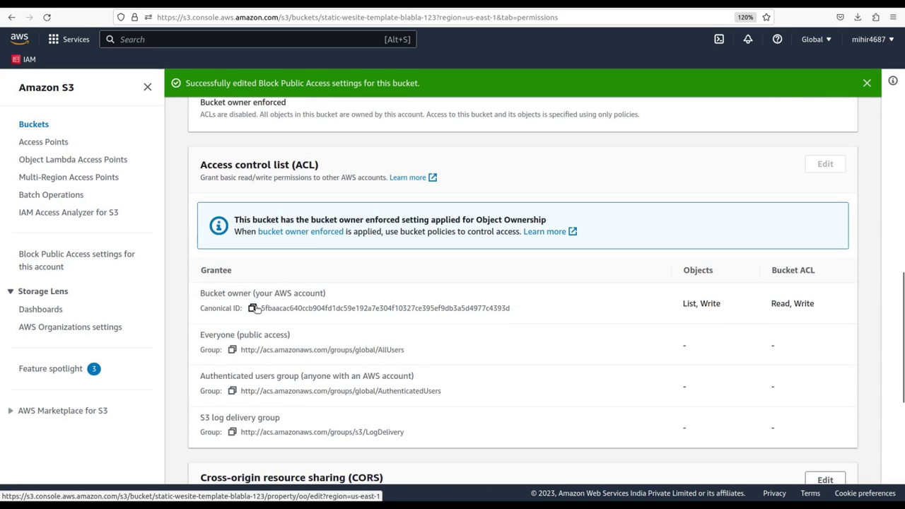
scroll(254, 309, down, 5)
scroll(278, 258, up, 10)
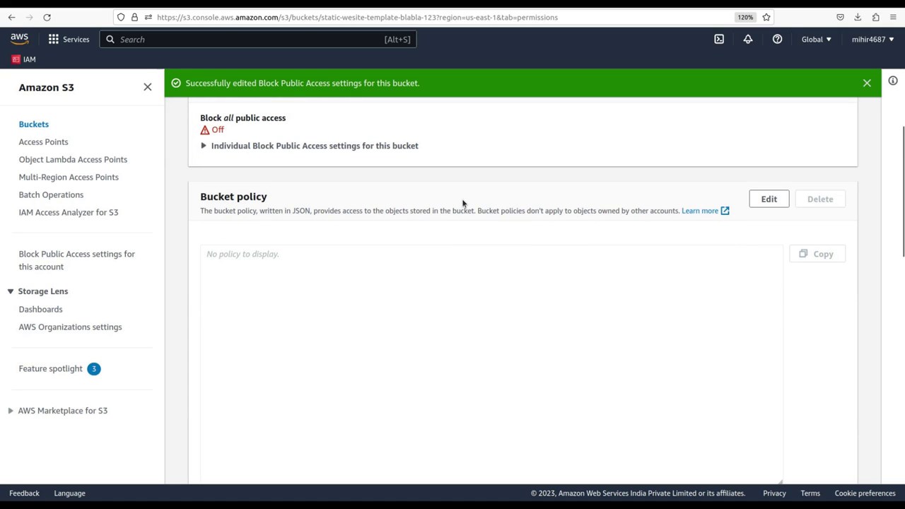
click(772, 200)
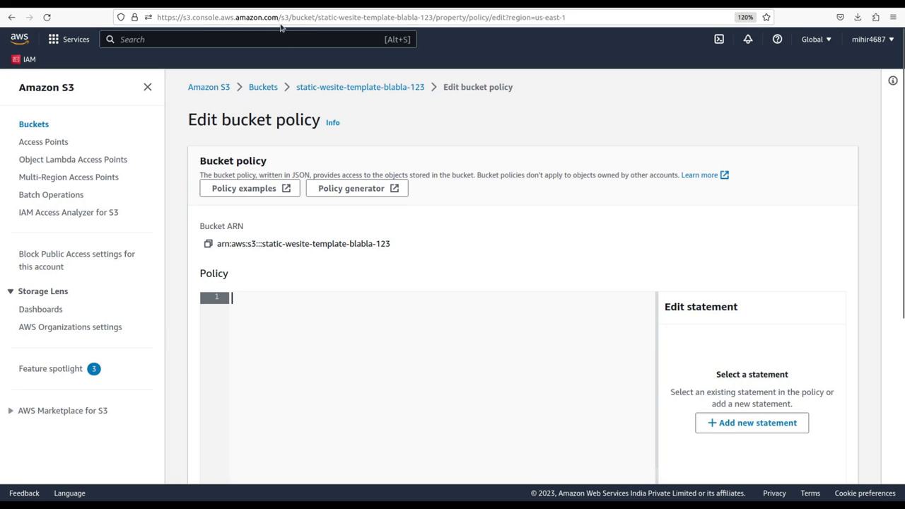
In a new tab, search 's3 bucket policy for sta' and reach AWS's website-access permissions guide via Stack Overflow.
key(ctrl+t)
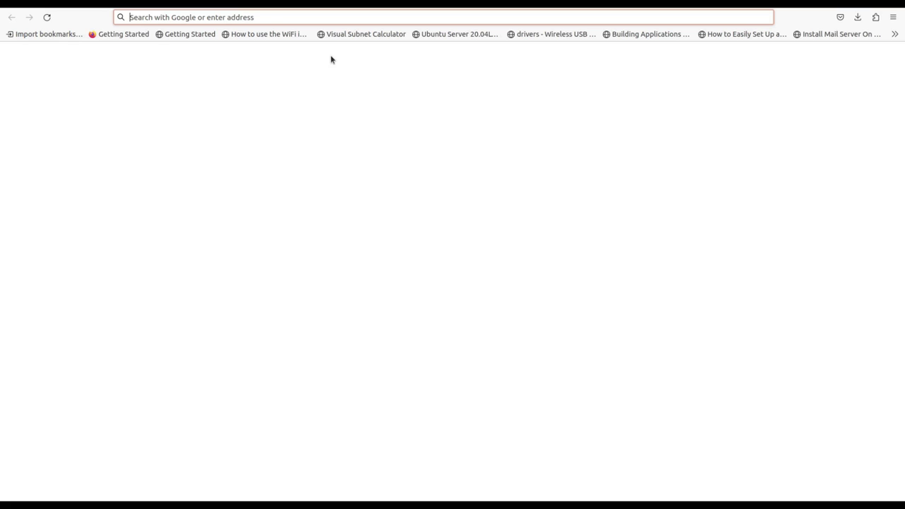
text(s3 bu)
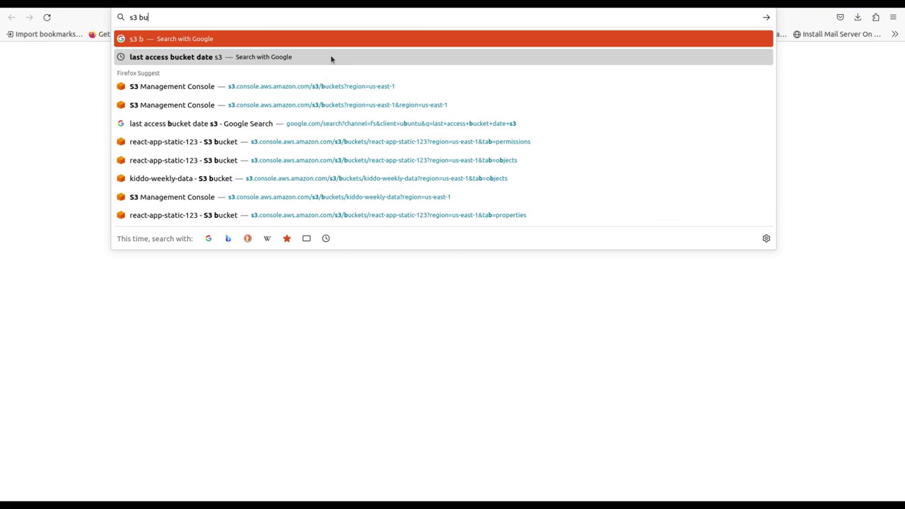
text(cket pol)
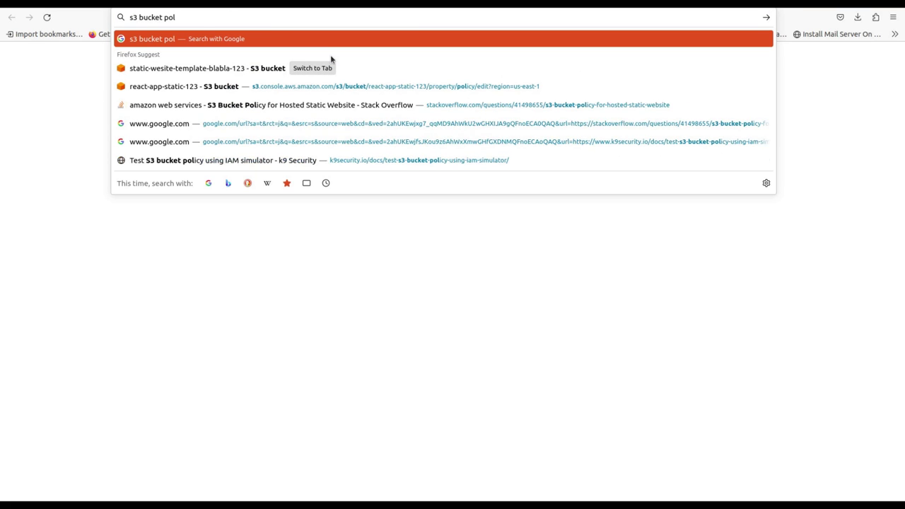
text(icy for sta)
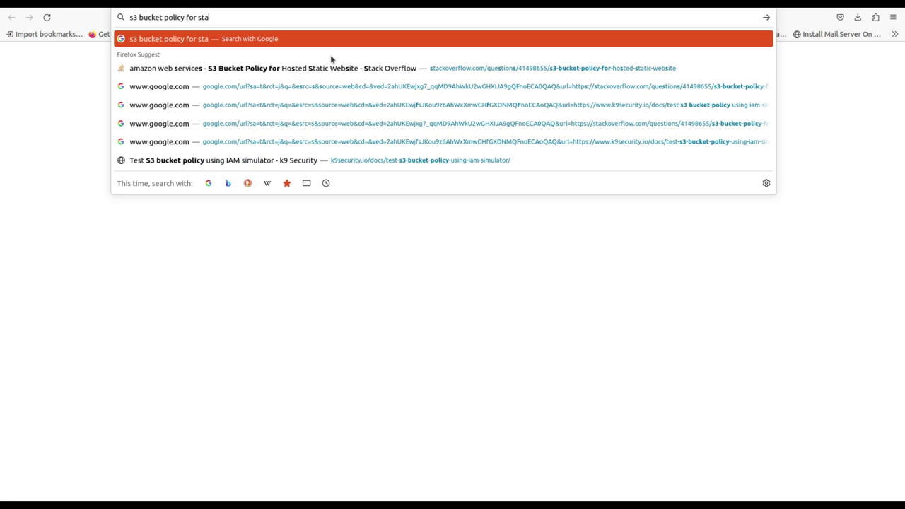
click(321, 71)
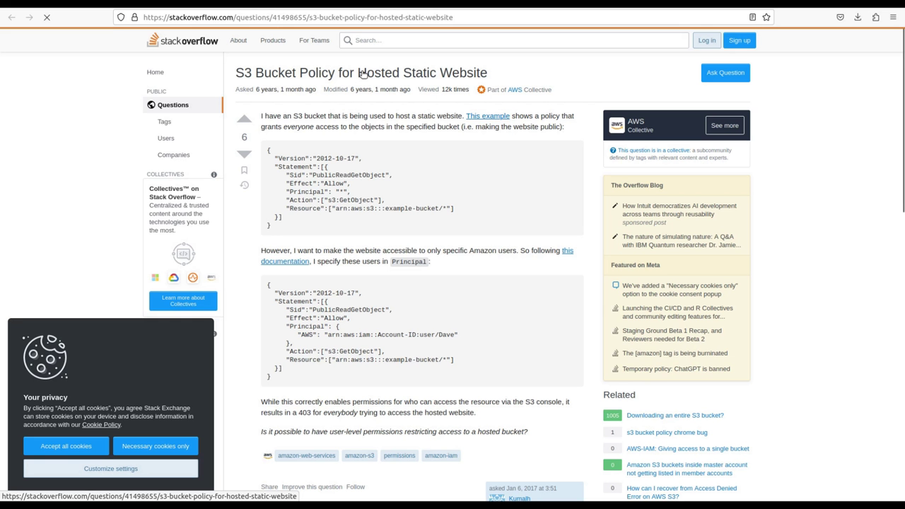
scroll(321, 212, down, 5)
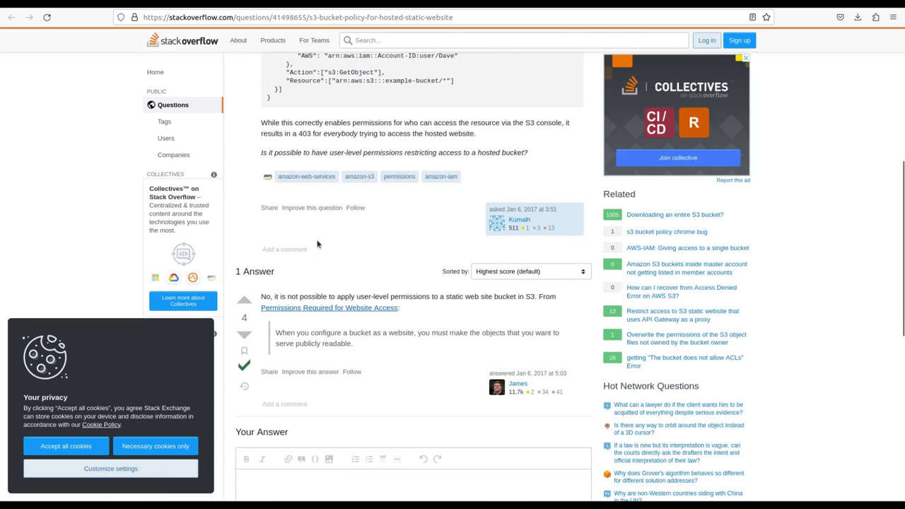
click(322, 311)
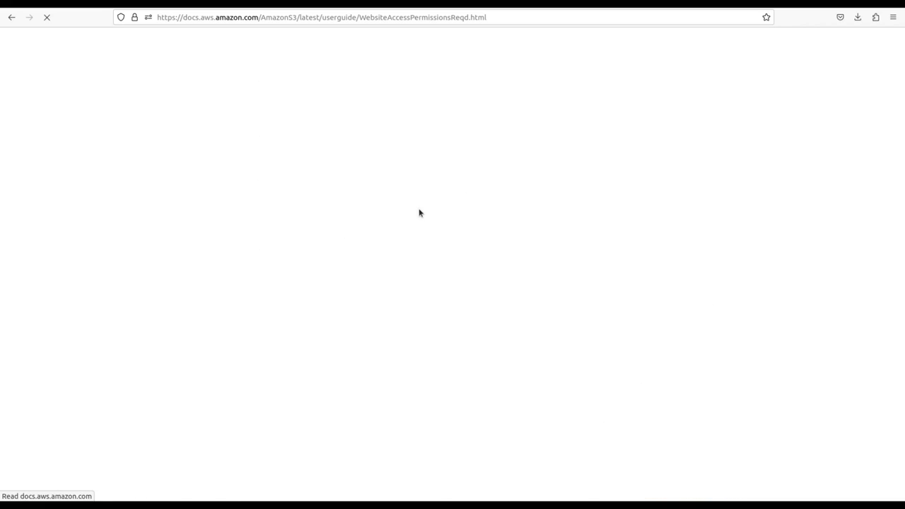
Copy the sample public-read bucket policy JSON from Step 2 of the AWS website-access guide.
scroll(419, 213, down, 8)
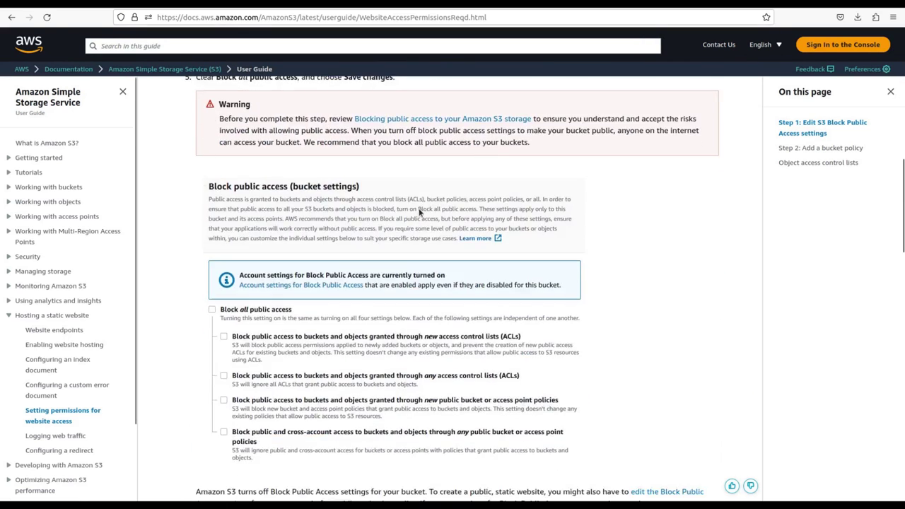
scroll(419, 213, down, 6)
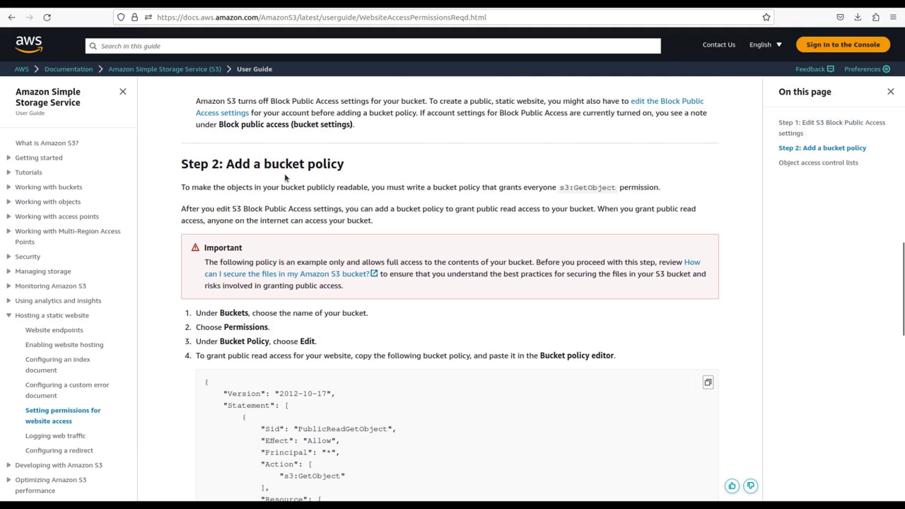
scroll(308, 286, down, 4)
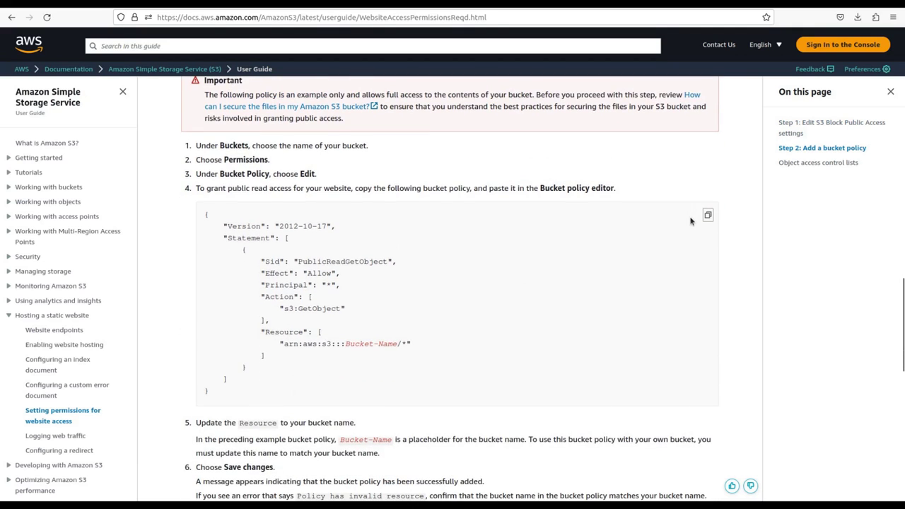
click(707, 215)
Paste the sample public-read policy into the bucket policy editor and select the Bucket-Name placeholder.
key(ctrl+Tab)
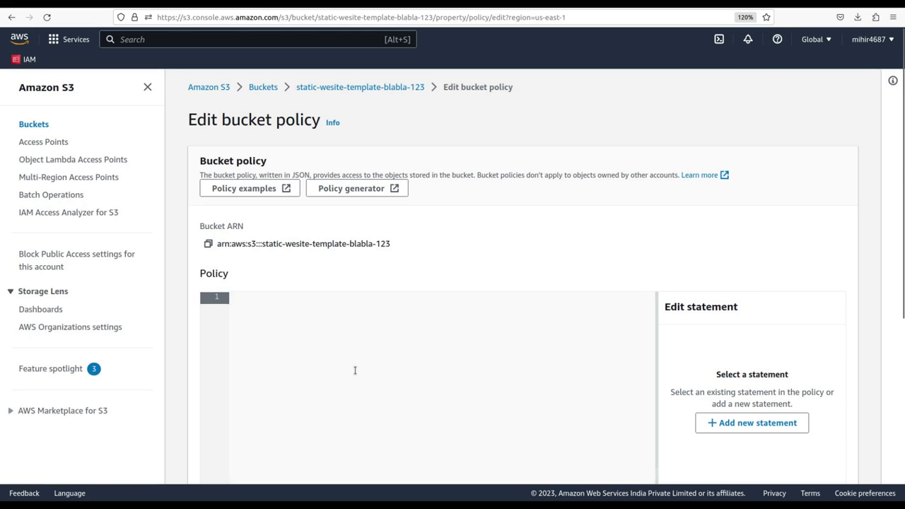
click(290, 320)
key(ctrl+v)
scroll(367, 346, down, 1)
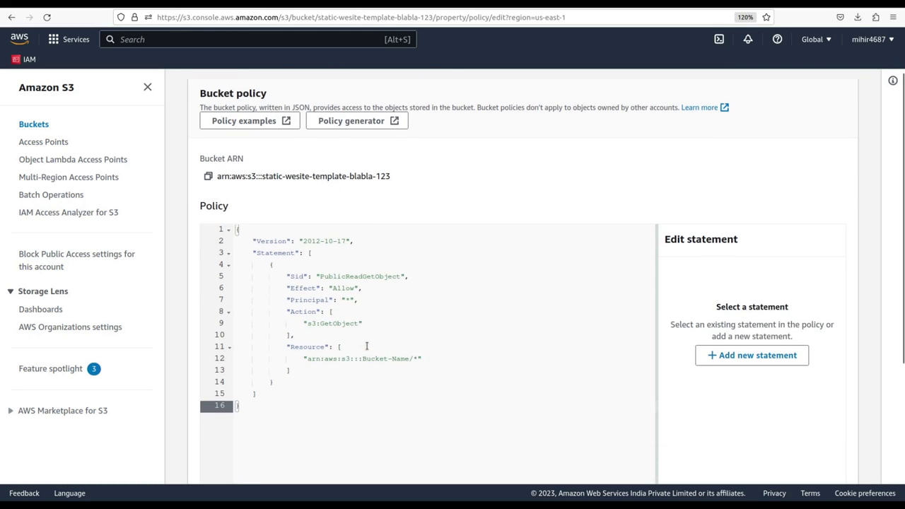
drag(360, 358, 407, 361)
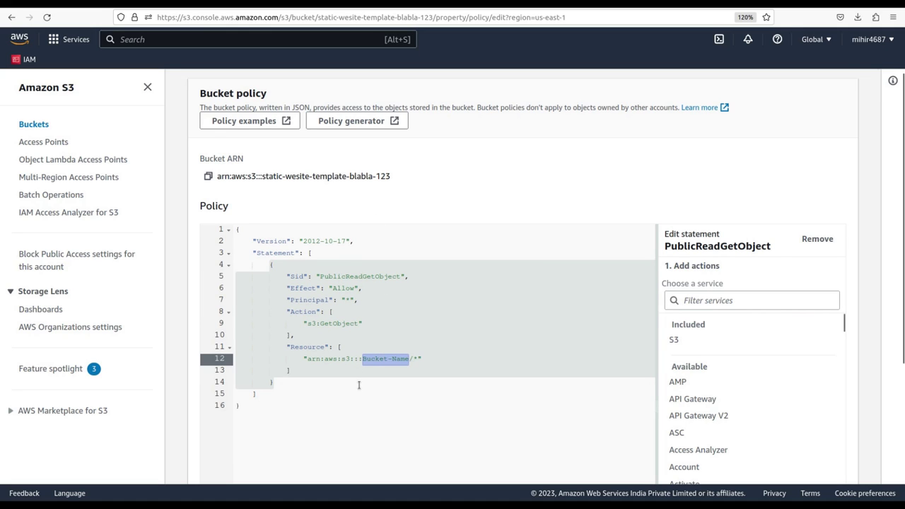
click(370, 359)
Replace the placeholder in the Resource ARN with static-wesite-template-blabla-123 and save the policy.
scroll(366, 359, up, 2)
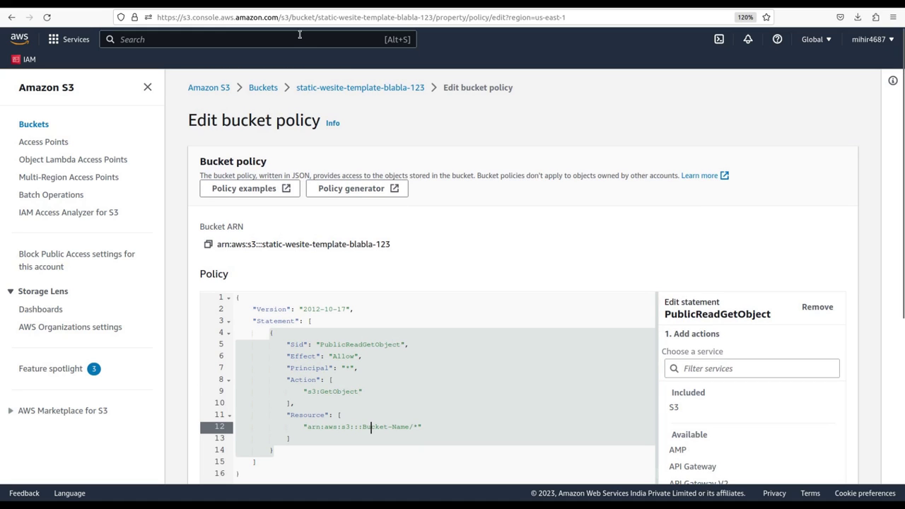
drag(295, 85, 423, 95)
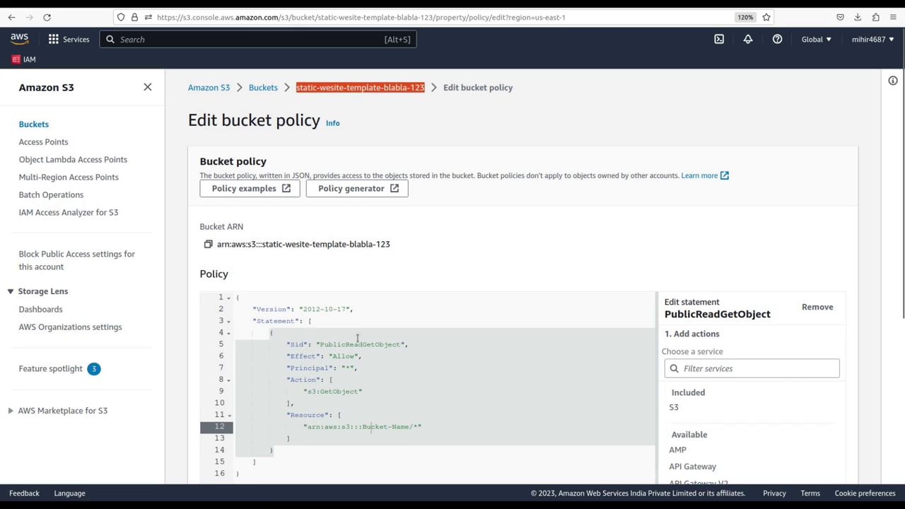
scroll(357, 338, down, 3)
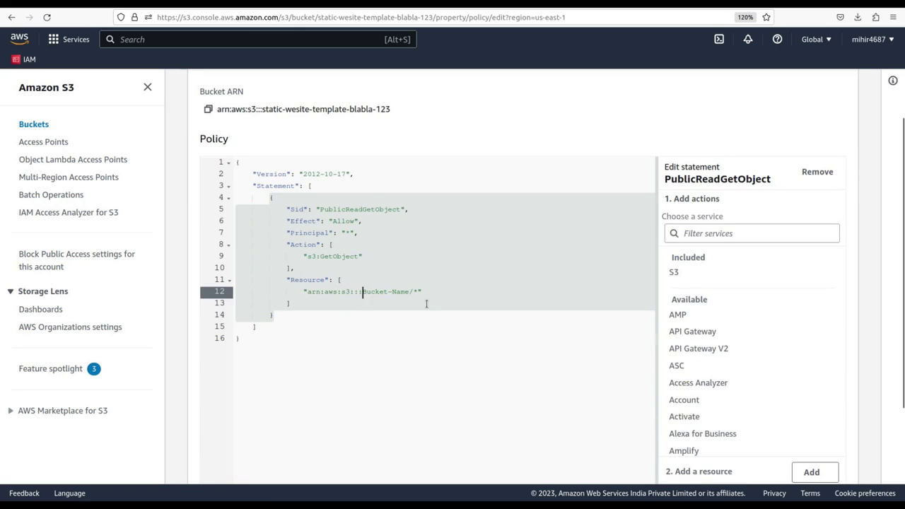
key(Delete)
key(Delete)
key(Delete)
key(Delete)
key(Delete)
key(Delete)
key(Delete)
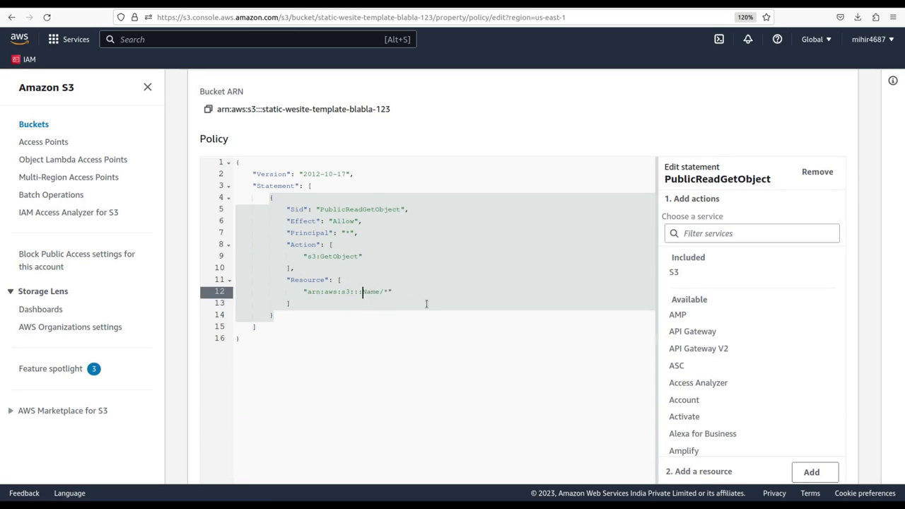
key(ctrl+v)
click(426, 342)
scroll(622, 387, down, 3)
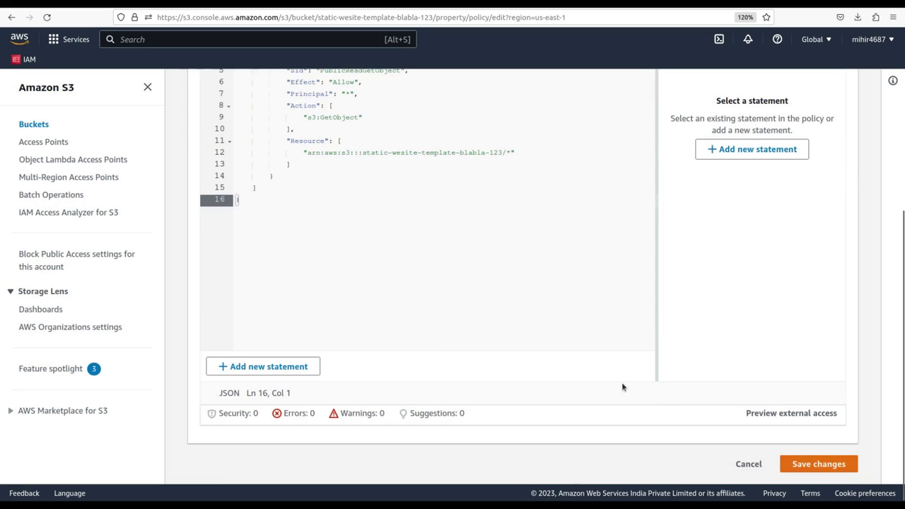
click(820, 463)
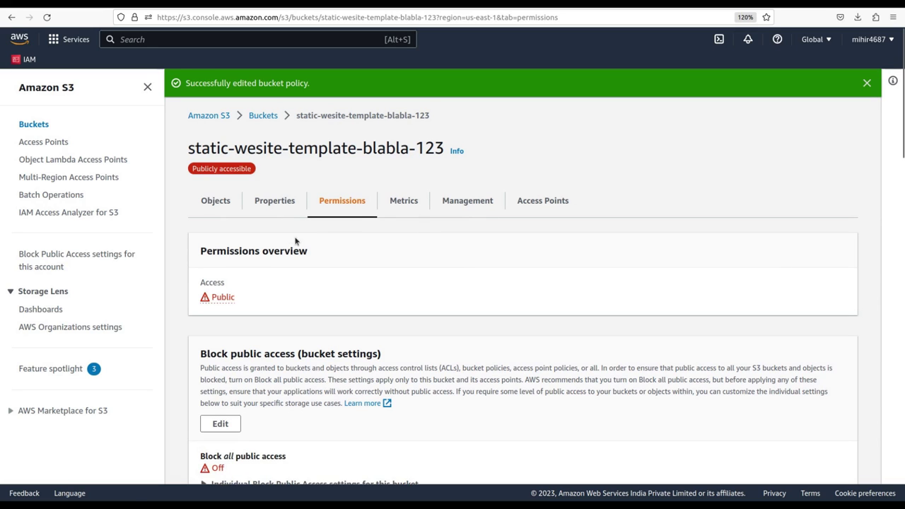
Review the bucket's Objects and Properties tabs, ending back on the Objects list.
click(206, 201)
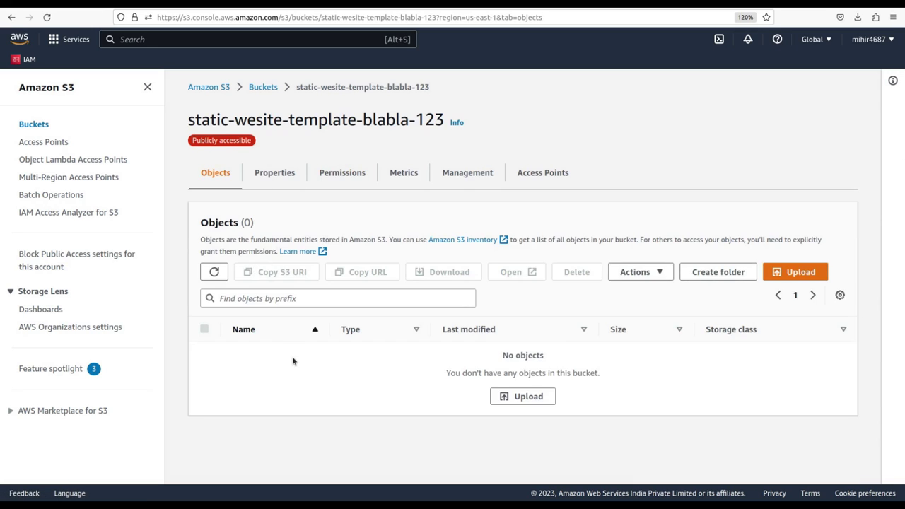
click(282, 183)
scroll(338, 327, down, 15)
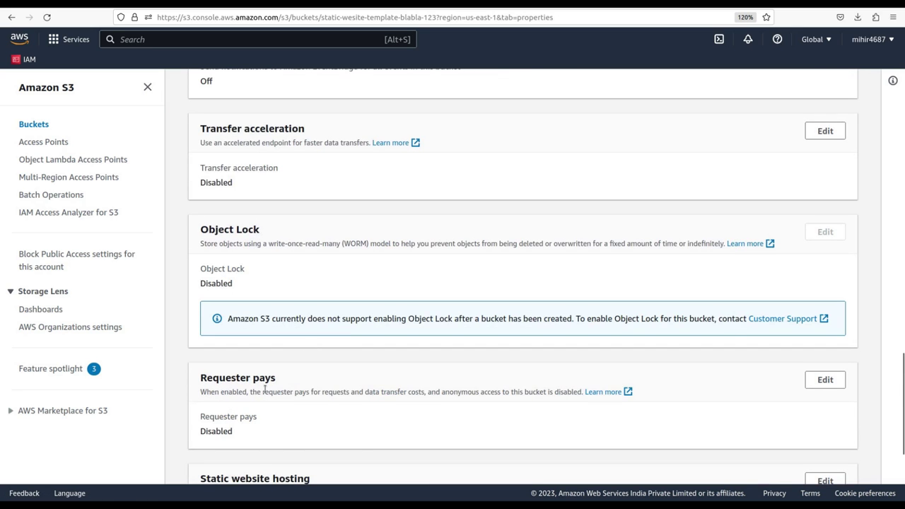
scroll(266, 393, down, 3)
scroll(265, 393, up, 18)
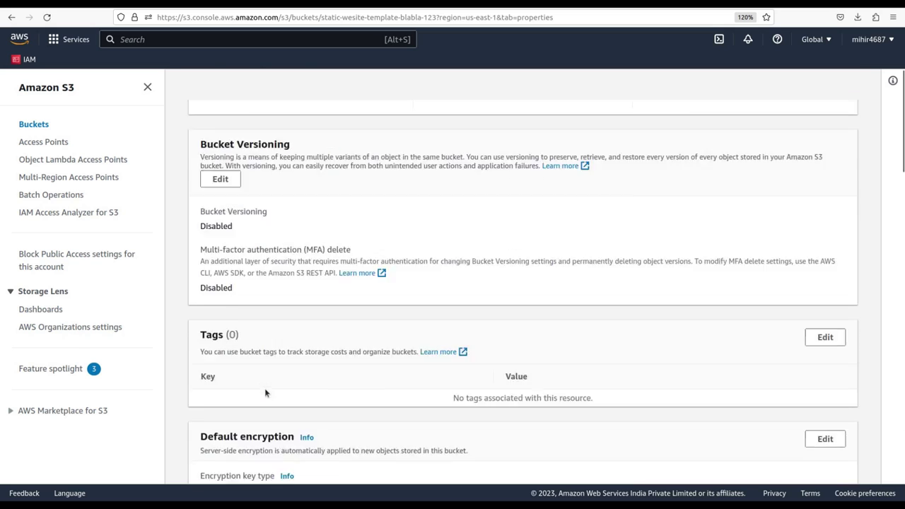
click(218, 148)
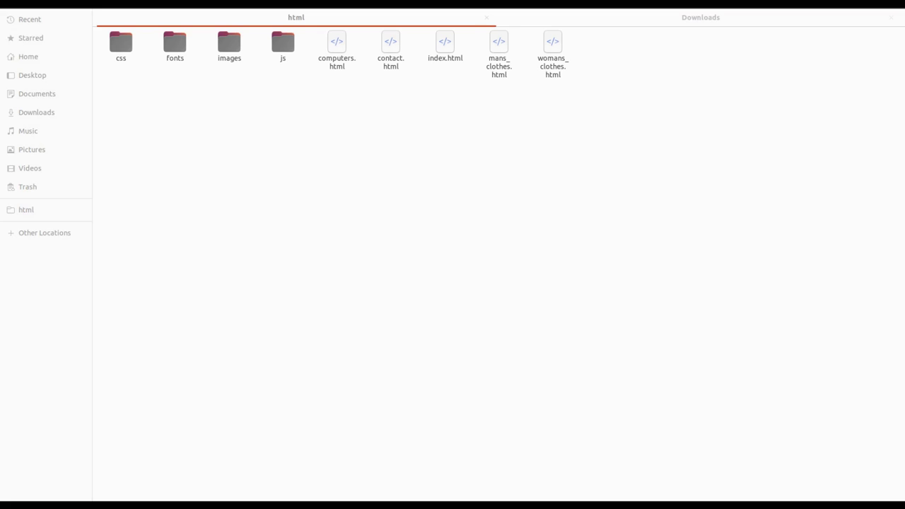
Open a maximized terminal in the local html folder, then switch back to the file manager.
key(alt+Tab)
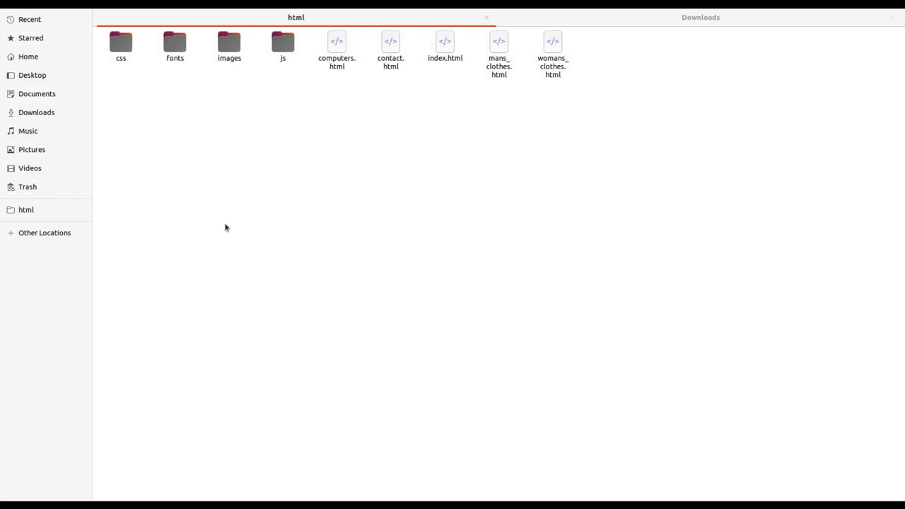
right_click(246, 205)
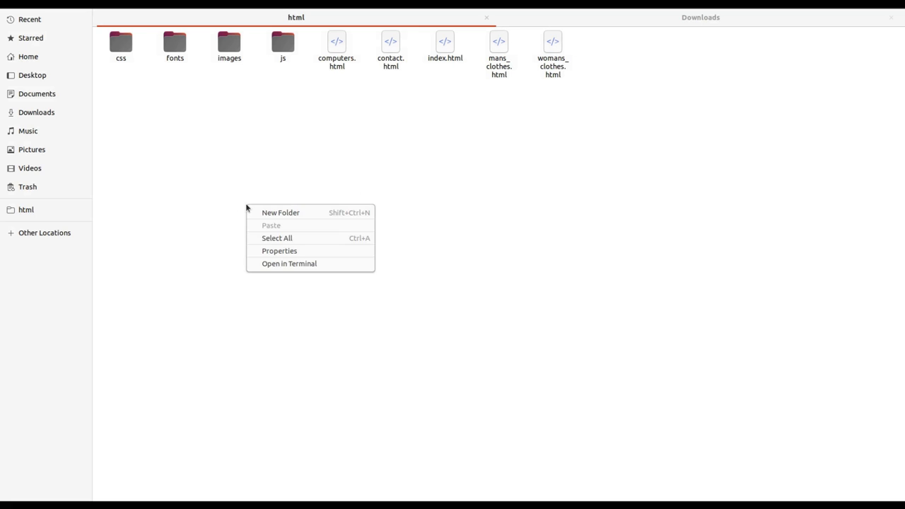
click(298, 264)
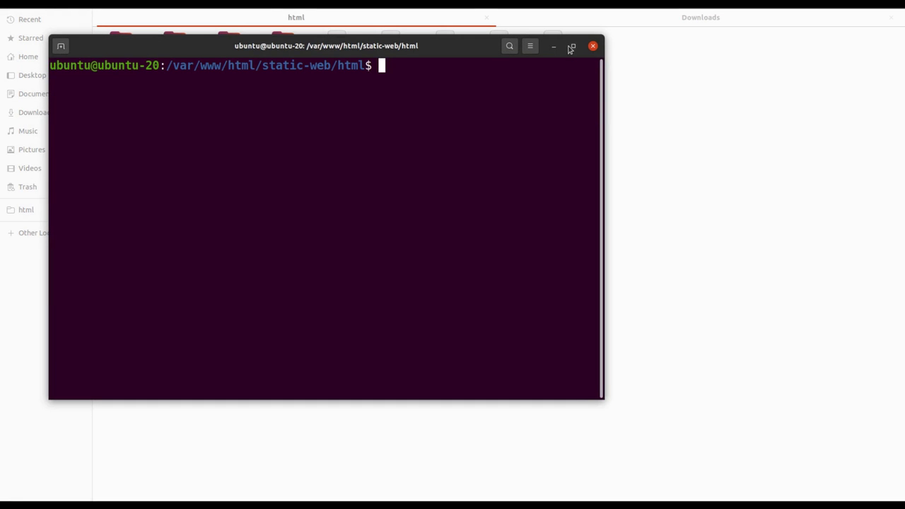
click(573, 45)
key(alt+Tab)
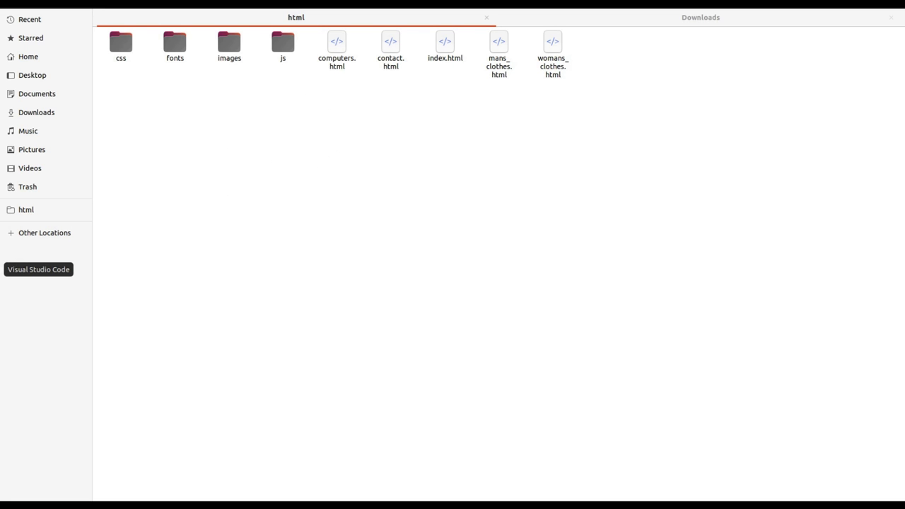
Change the upload command's bucket from react-app-static-123 to static-wesite-template-blabla-123 and copy the line.
click(3, 269)
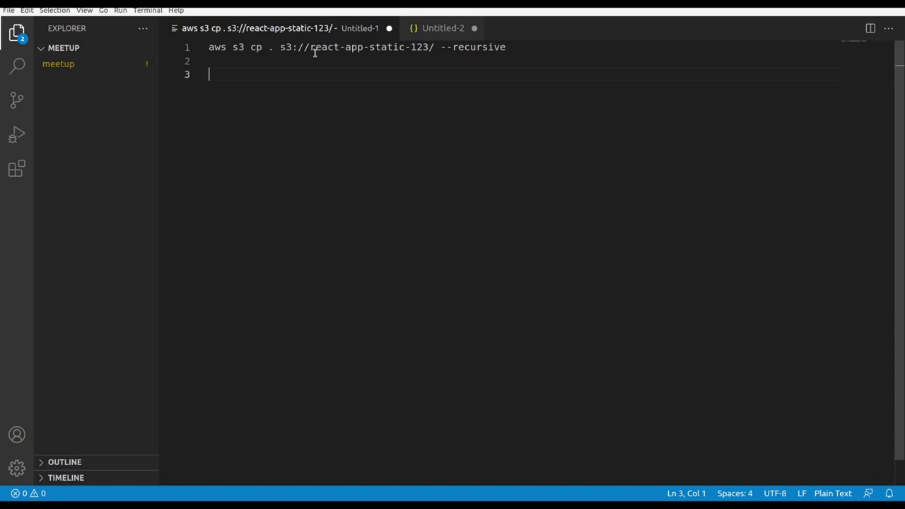
drag(308, 47, 428, 47)
key(ctrl+v)
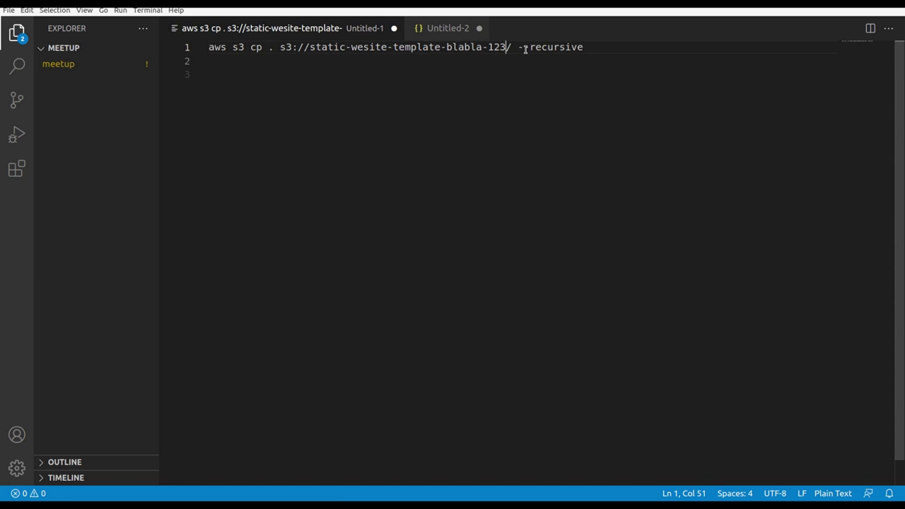
click(584, 46)
drag(584, 47, 212, 29)
key(ctrl+c)
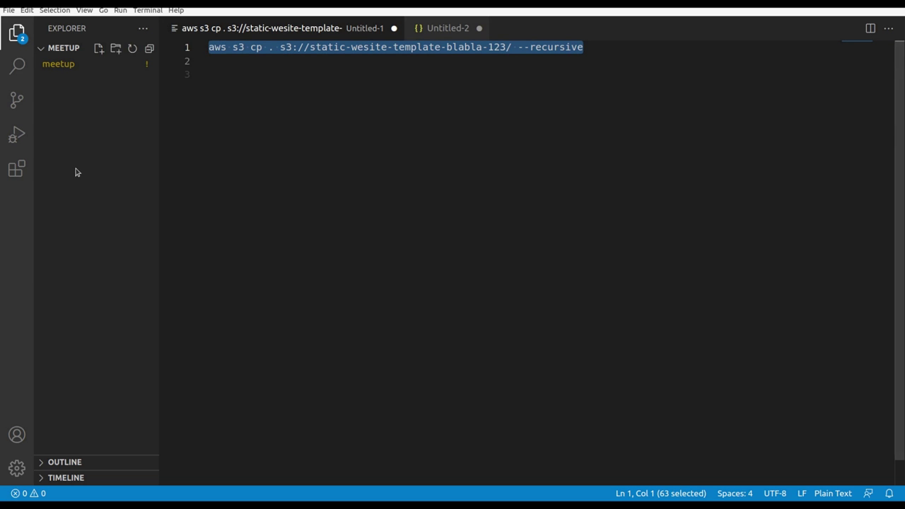
click(2, 236)
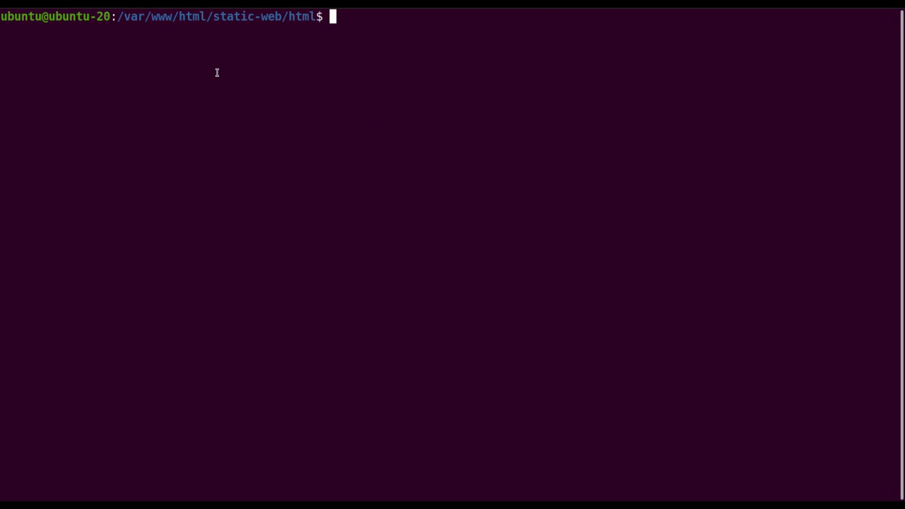
List the html folder with ls, then run the recursive aws s3 cp upload to static-wesite-template-blabla-123.
text(ls)
key(Return)
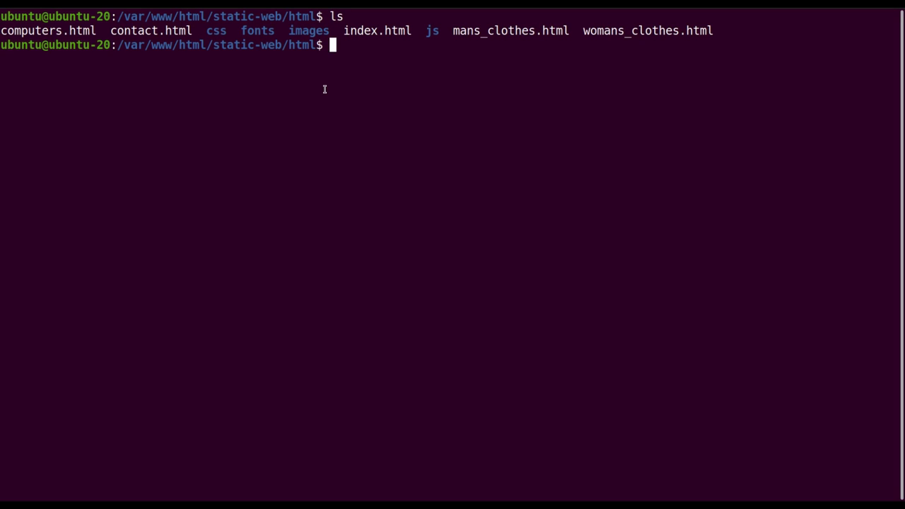
key(ctrl+shift+v)
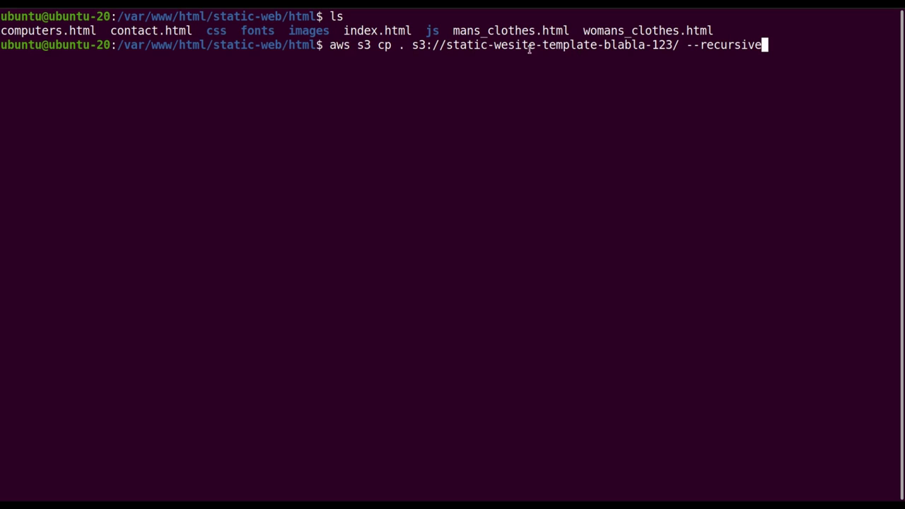
key(alt+Tab)
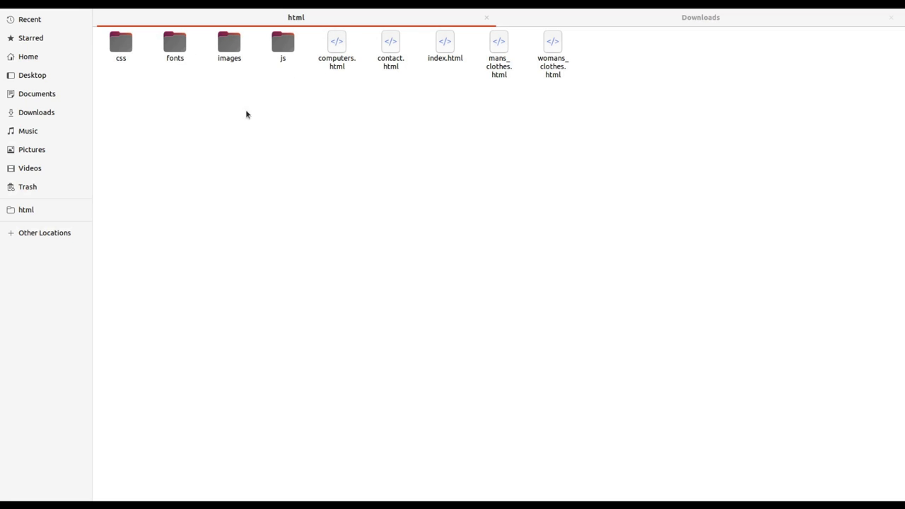
click(1, 236)
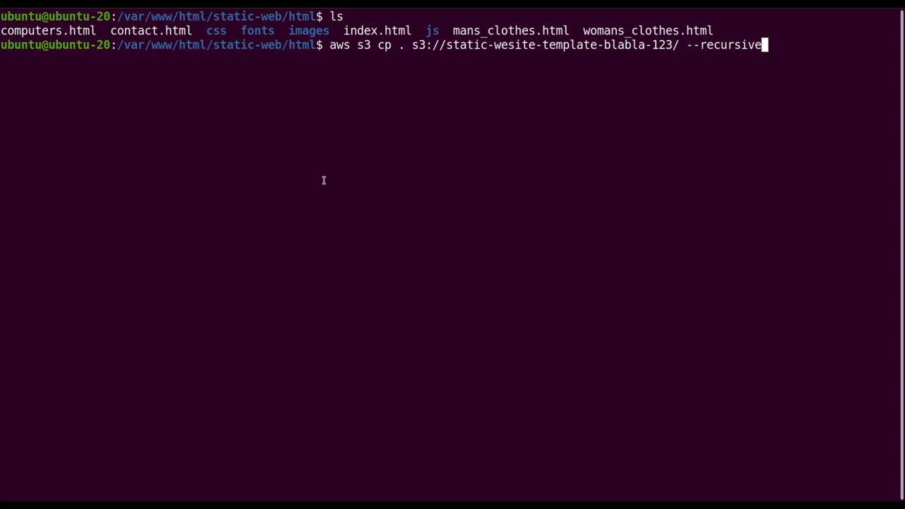
key(Return)
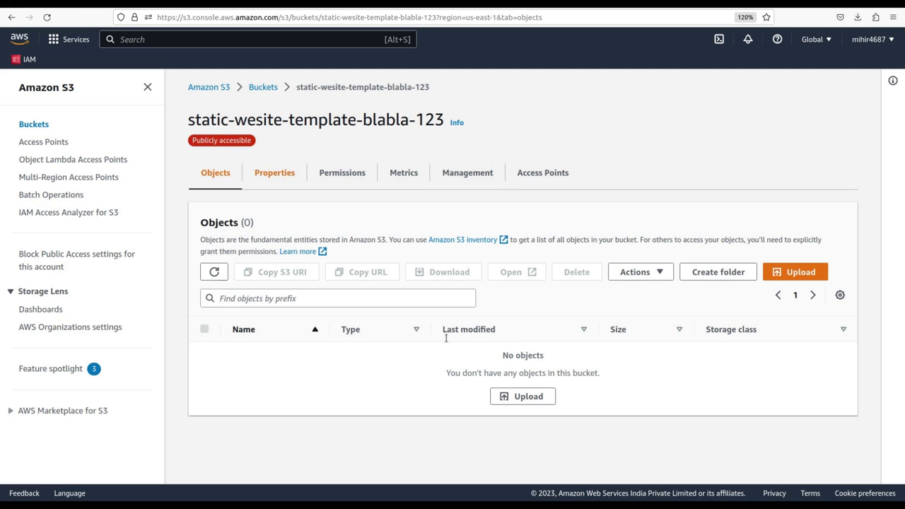
Refresh the bucket's object list until all 8 uploaded items appear.
click(214, 273)
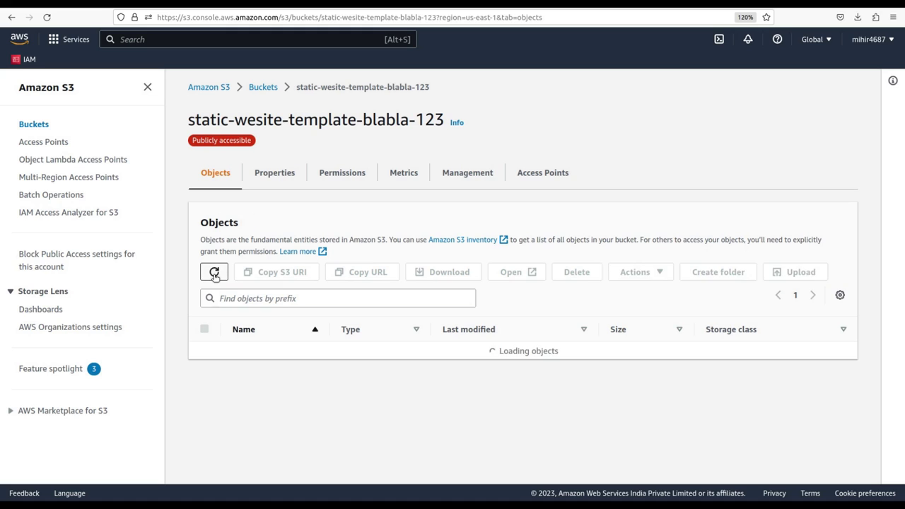
click(214, 273)
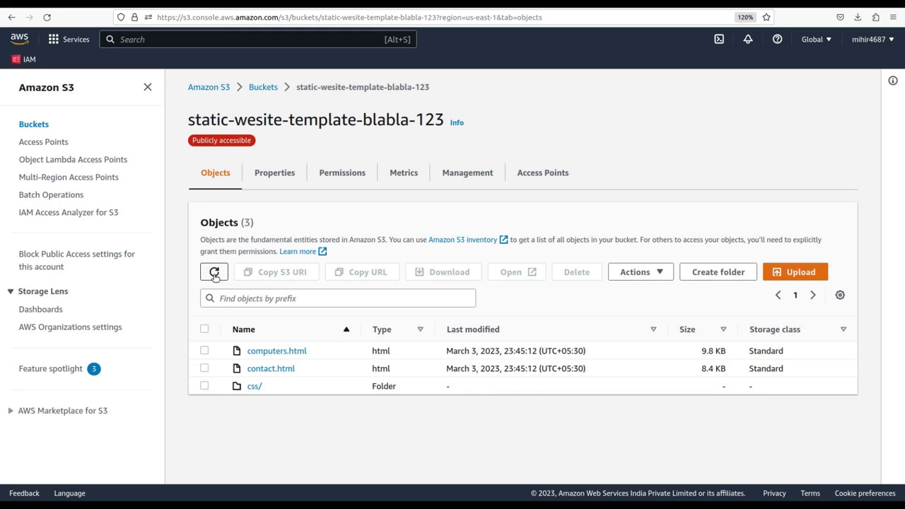
click(214, 274)
click(214, 272)
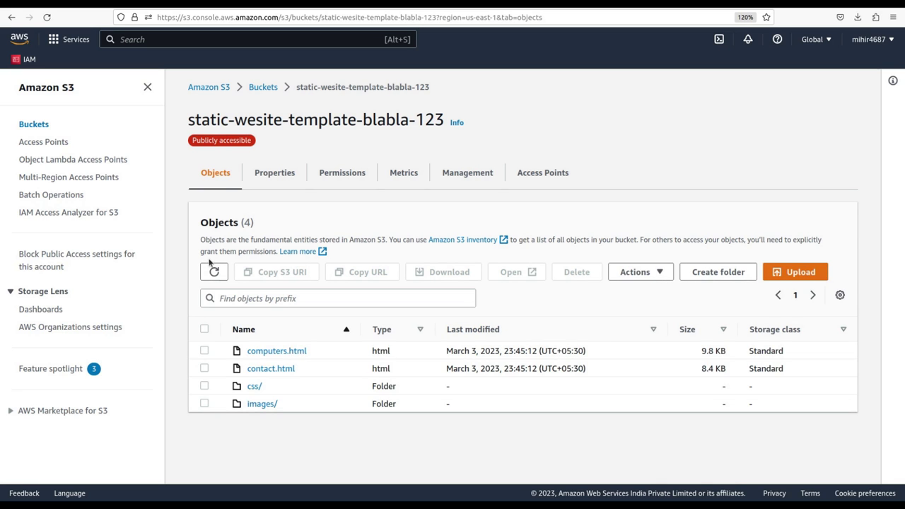
click(214, 272)
click(210, 280)
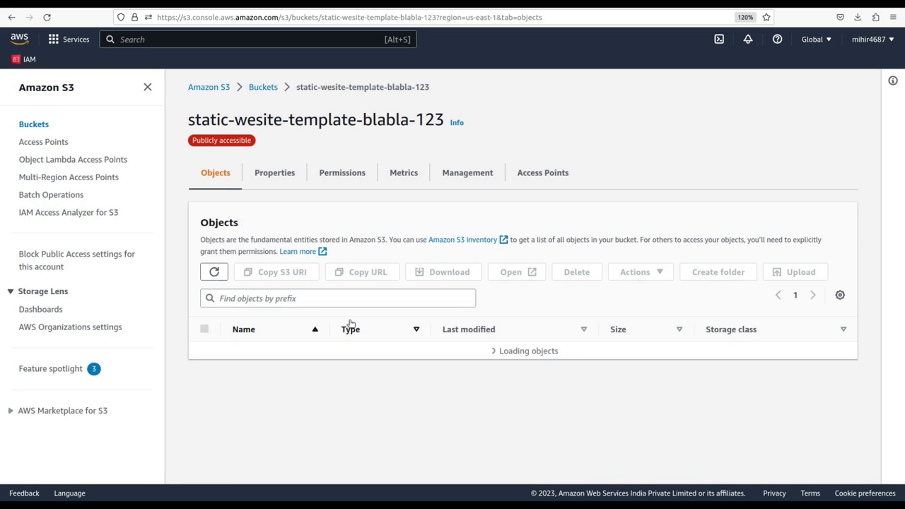
scroll(347, 323, down, 1)
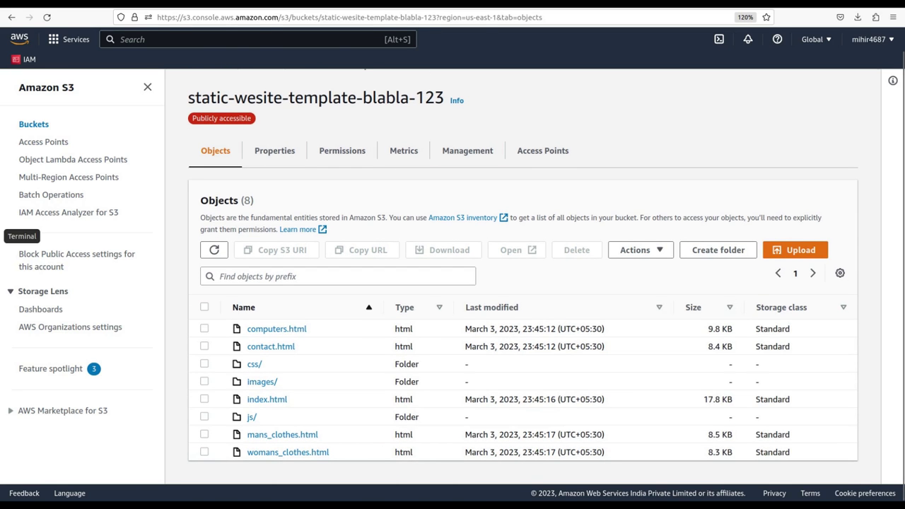
Check the terminal's upload log, then go to the bucket's Properties tab.
key(alt+Tab)
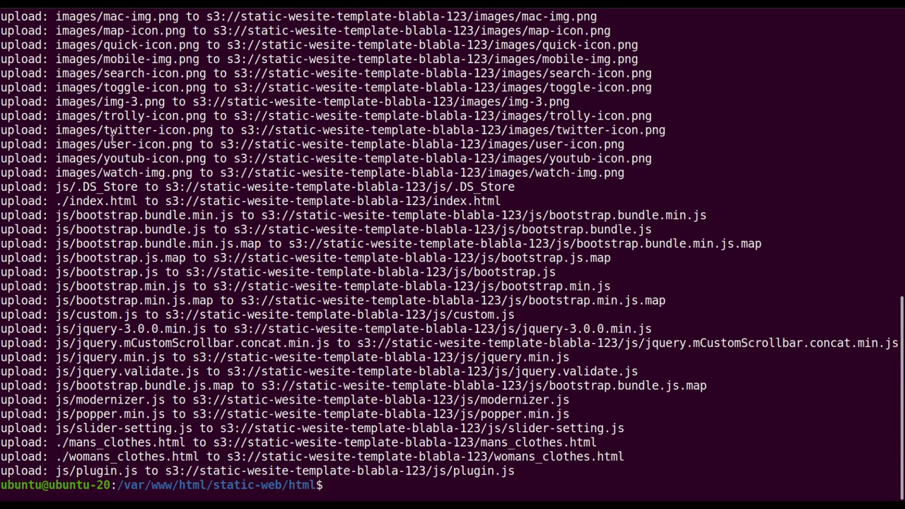
drag(111, 144, 357, 316)
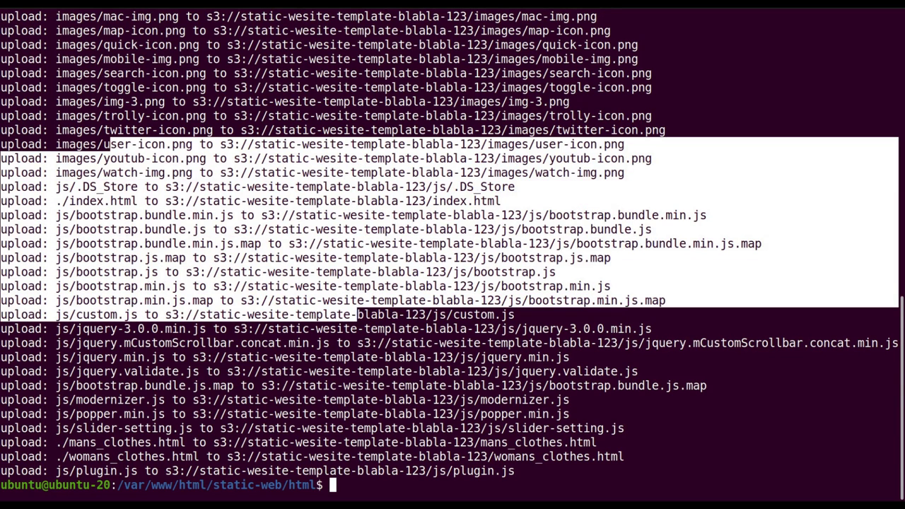
key(alt+Tab)
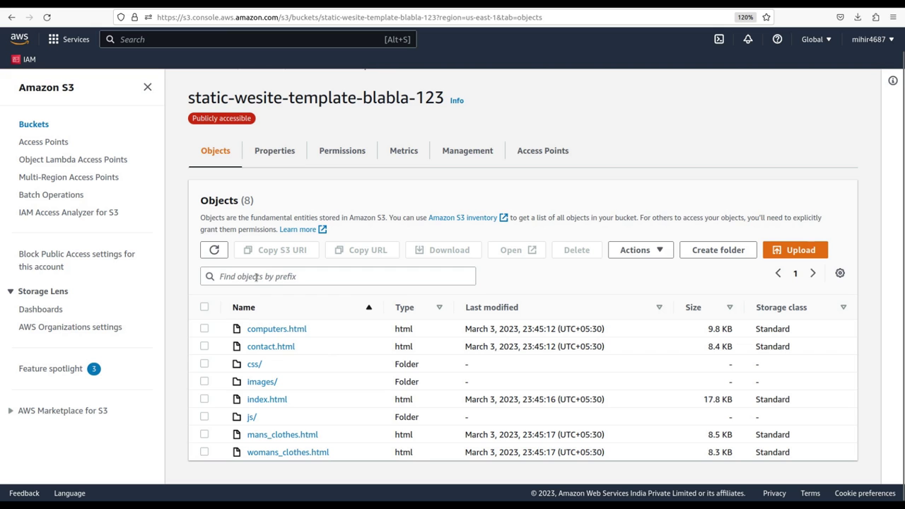
click(282, 148)
Copy the Bucket website endpoint from the Static website hosting section of Properties.
scroll(327, 271, down, 15)
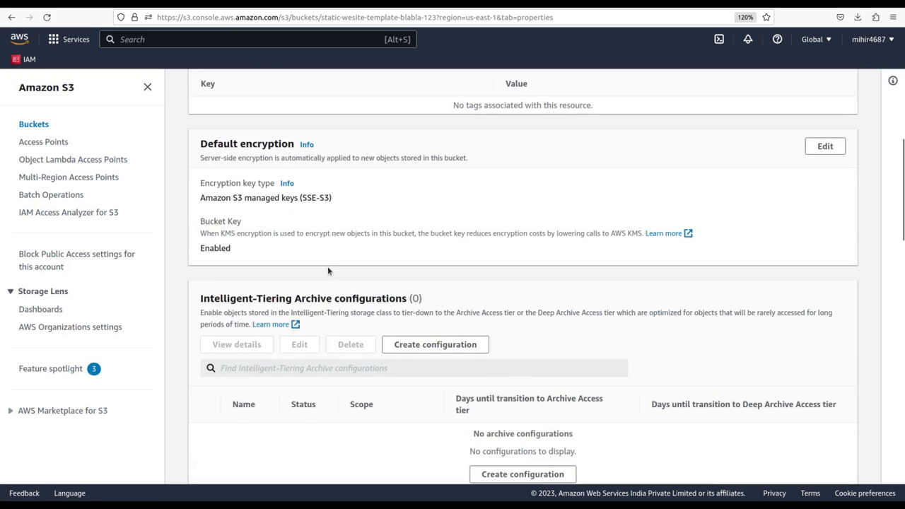
scroll(328, 271, down, 1)
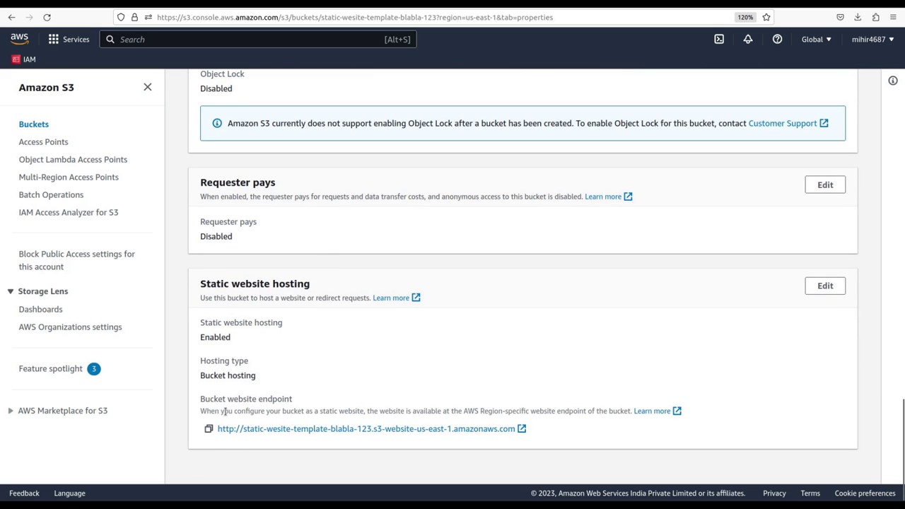
click(209, 430)
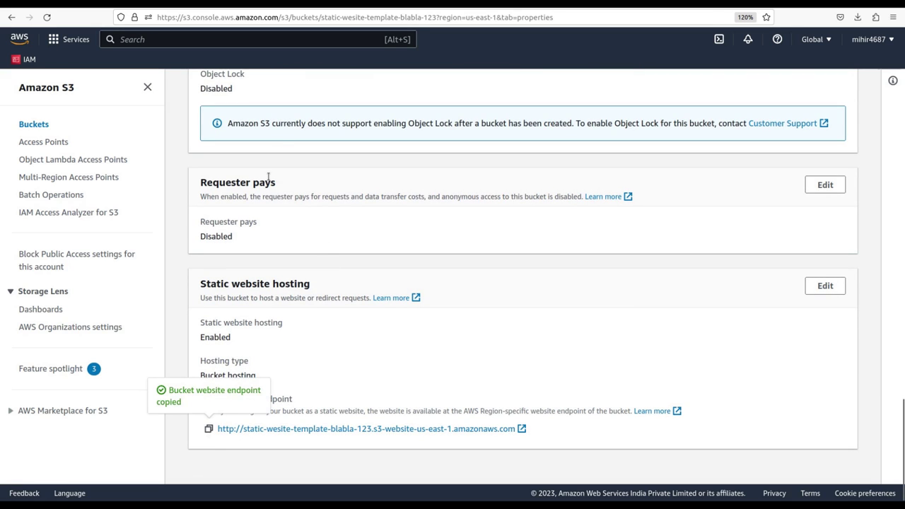
key(ctrl+Tab)
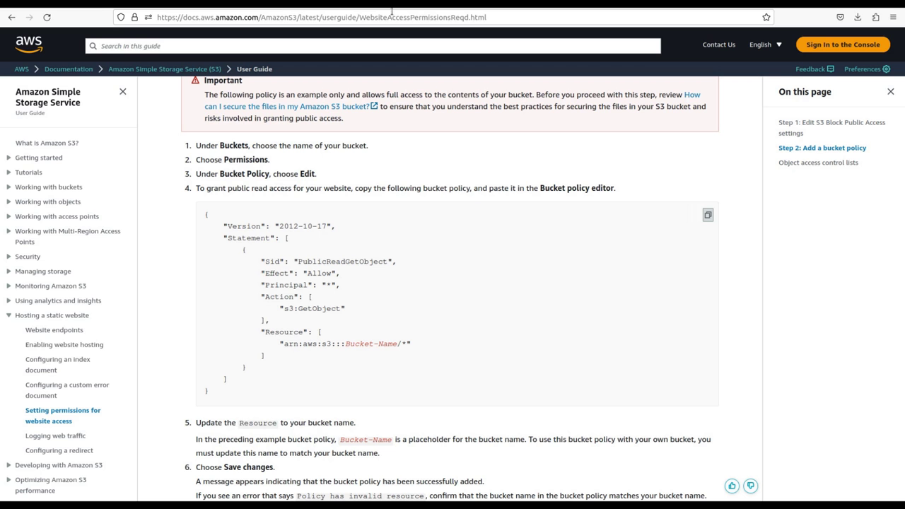
Try loading the copied website endpoint in a new tab, then restart Firefox to finish its update.
key(ctrl+t)
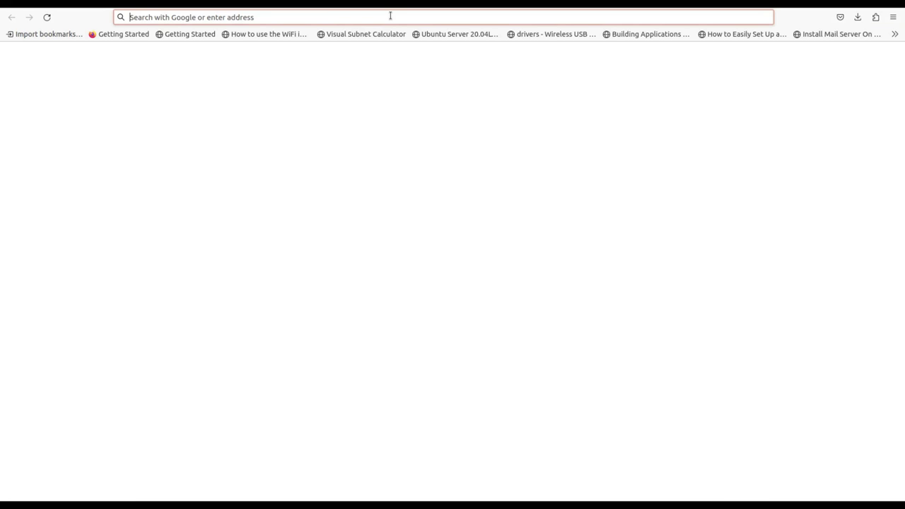
key(ctrl+v)
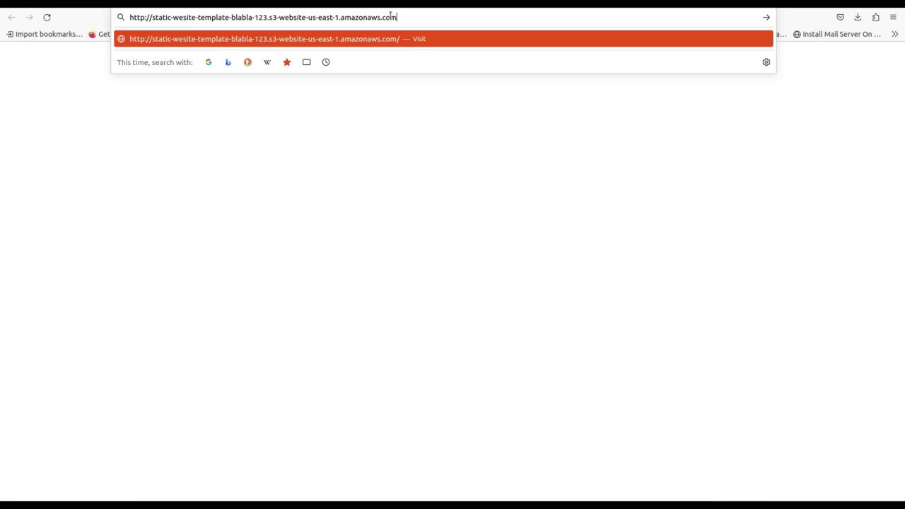
key(Return)
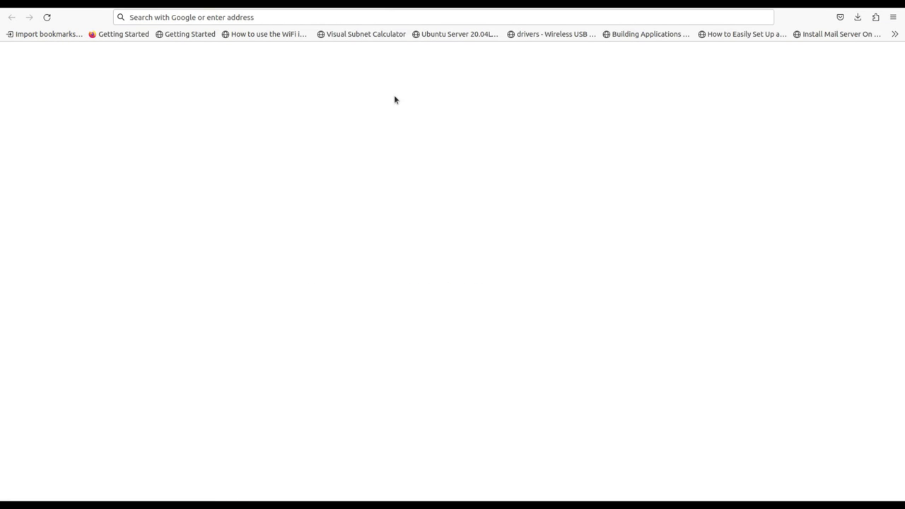
click(415, 16)
key(ctrl+v)
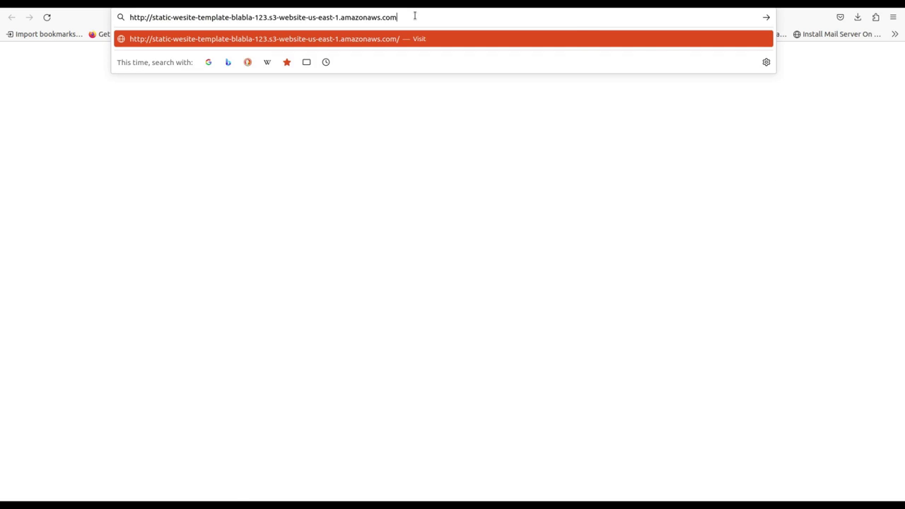
key(Return)
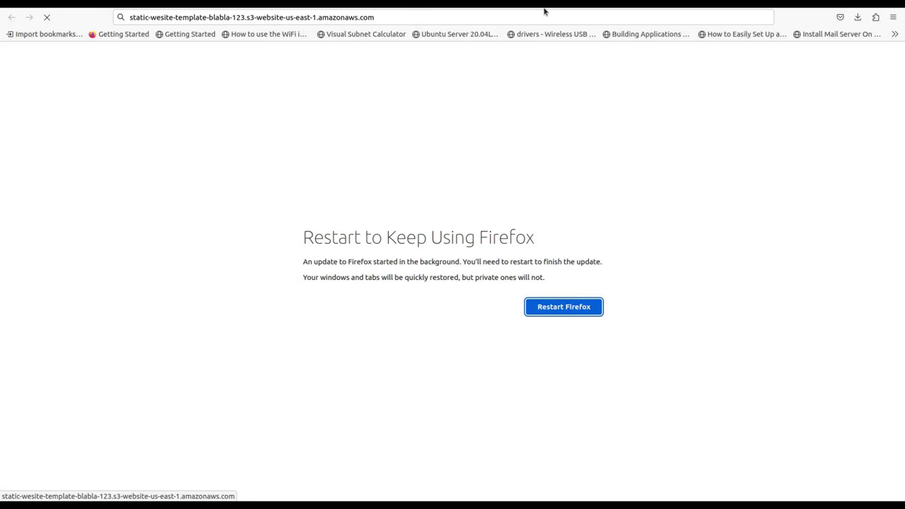
click(553, 309)
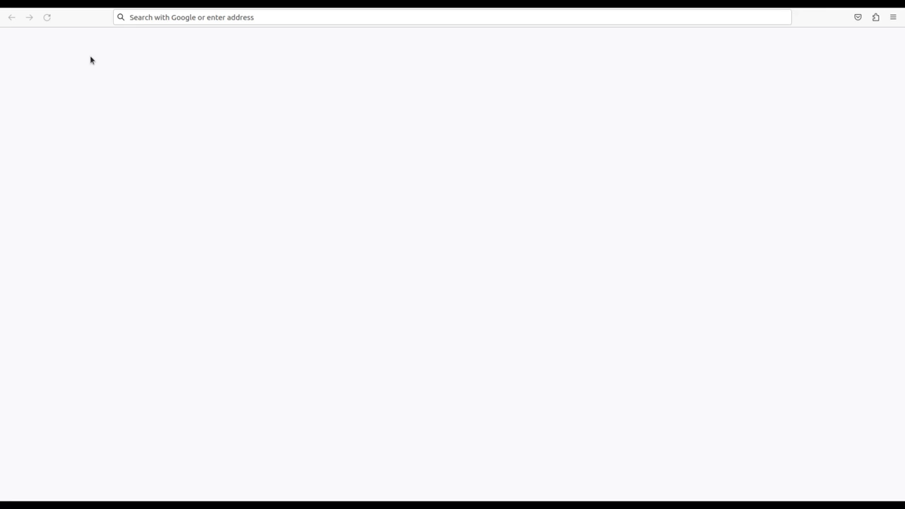
Copy the bucket website endpoint again and load it in a new tab, showing the FRICA homepage.
click(299, 18)
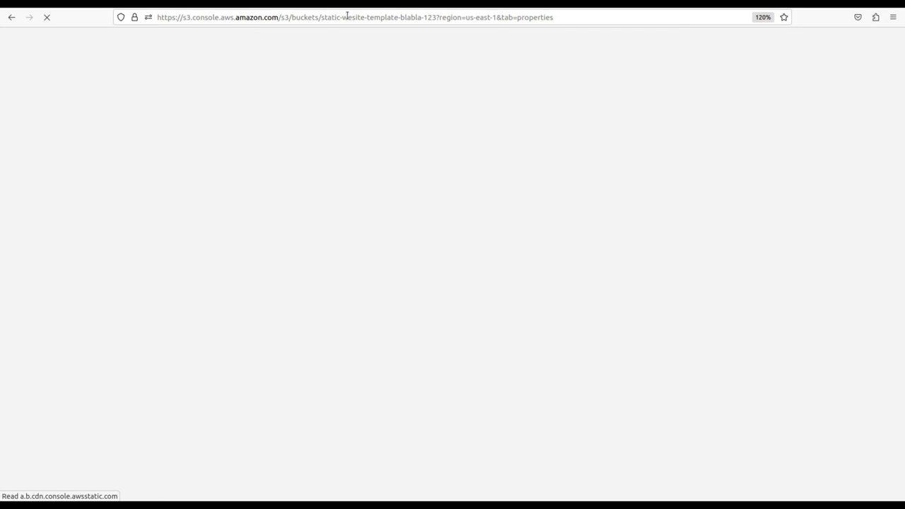
key(ctrl+t)
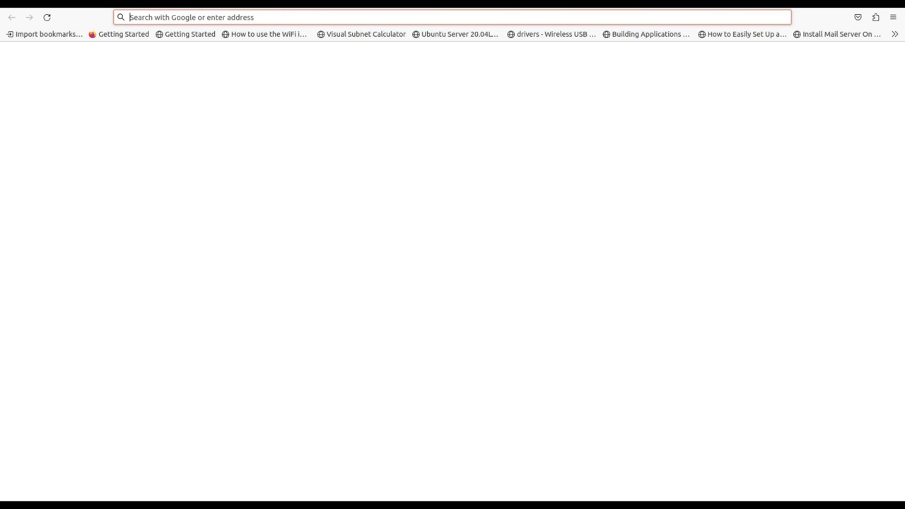
key(ctrl+w)
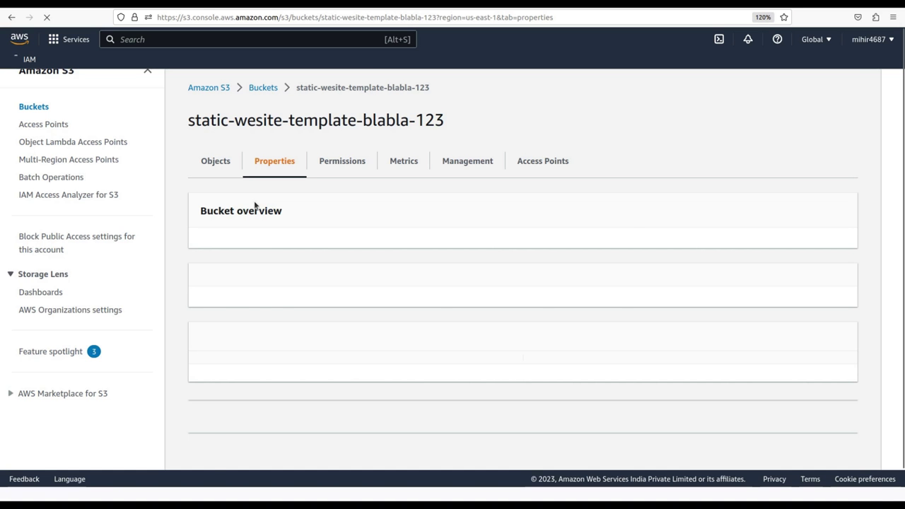
scroll(254, 200, down, 15)
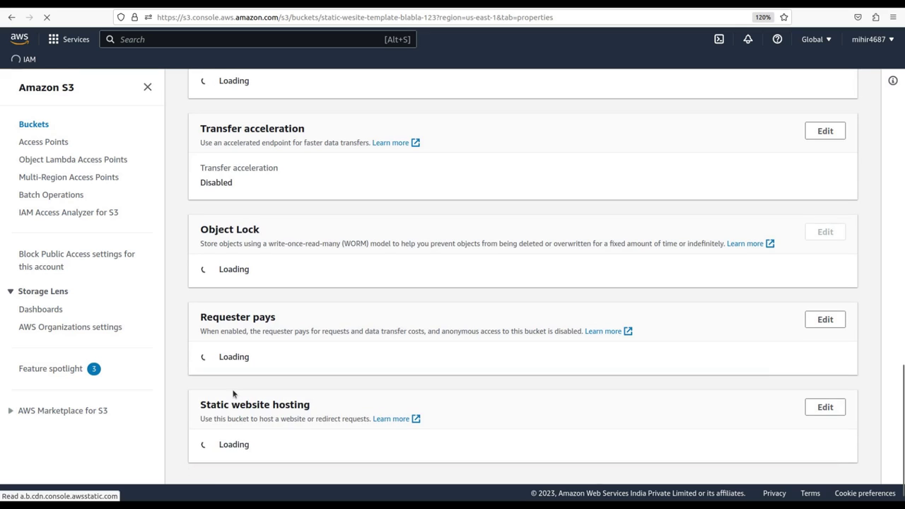
scroll(234, 389, down, 5)
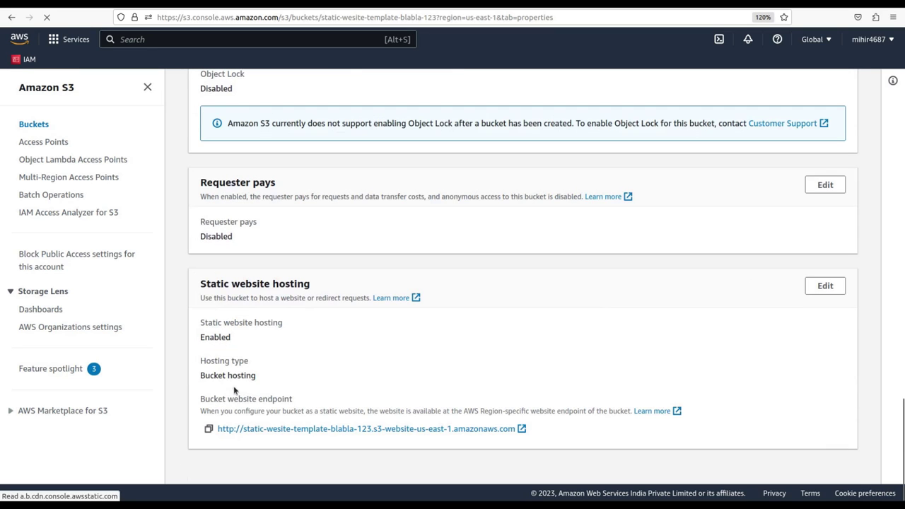
click(209, 429)
key(ctrl+t)
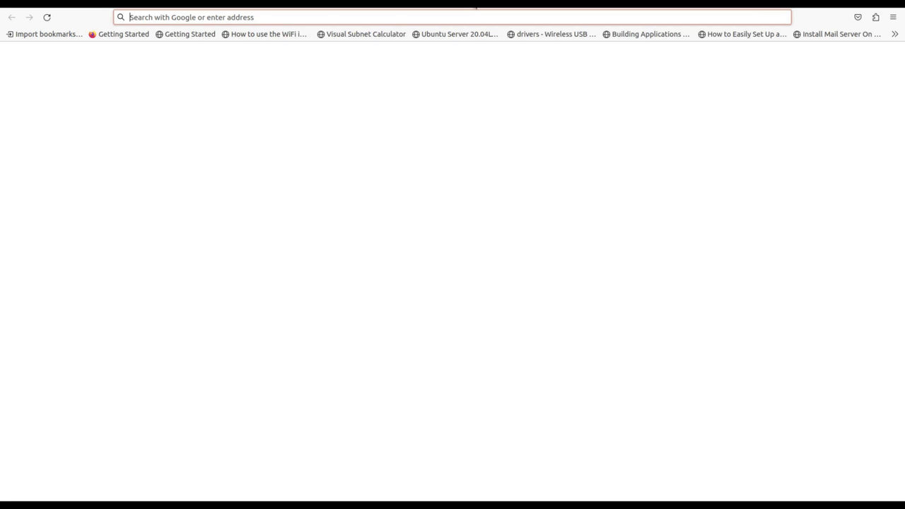
key(ctrl+v)
key(Return)
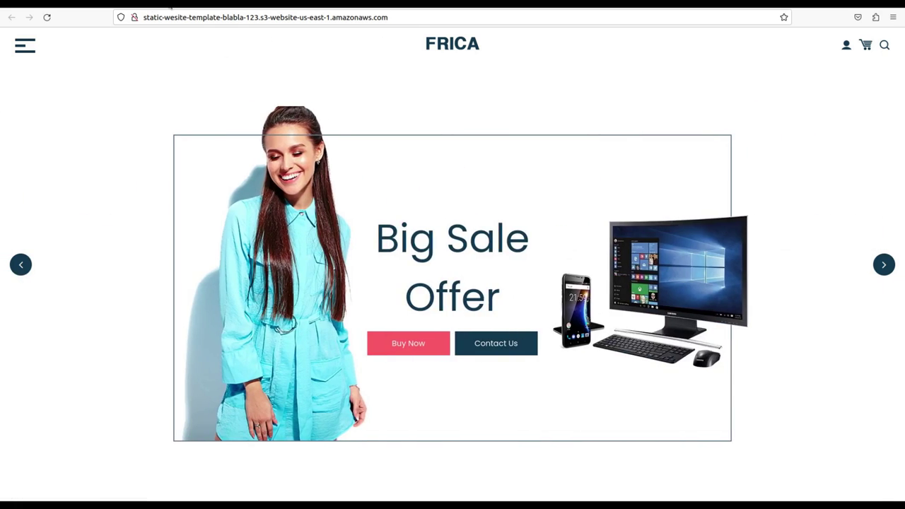
Back on the S3 tab, look over the bucket's Objects list and its Static website hosting settings.
key(ctrl+shift+Tab)
scroll(241, 186, up, 12)
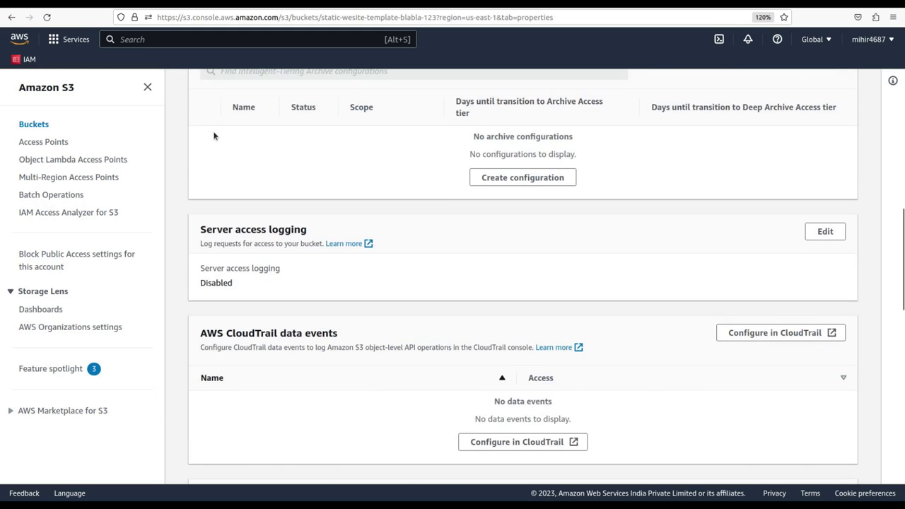
scroll(244, 140, up, 10)
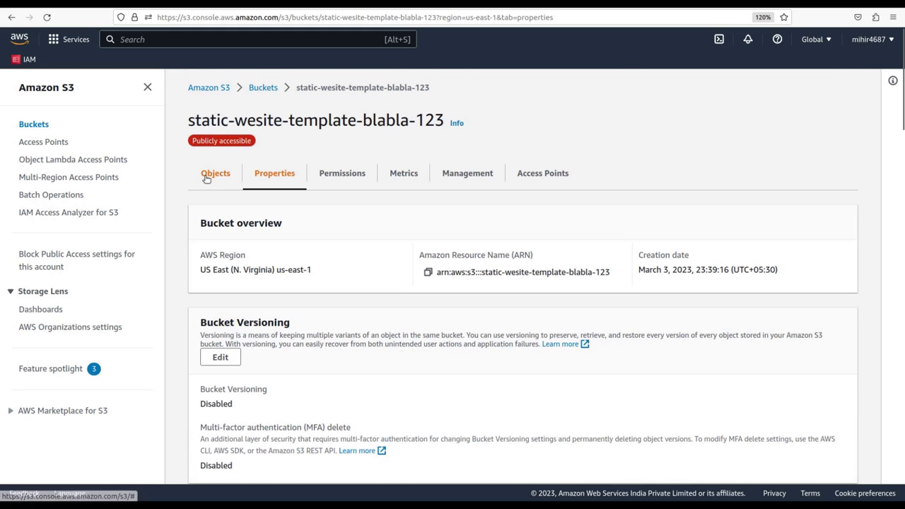
click(208, 176)
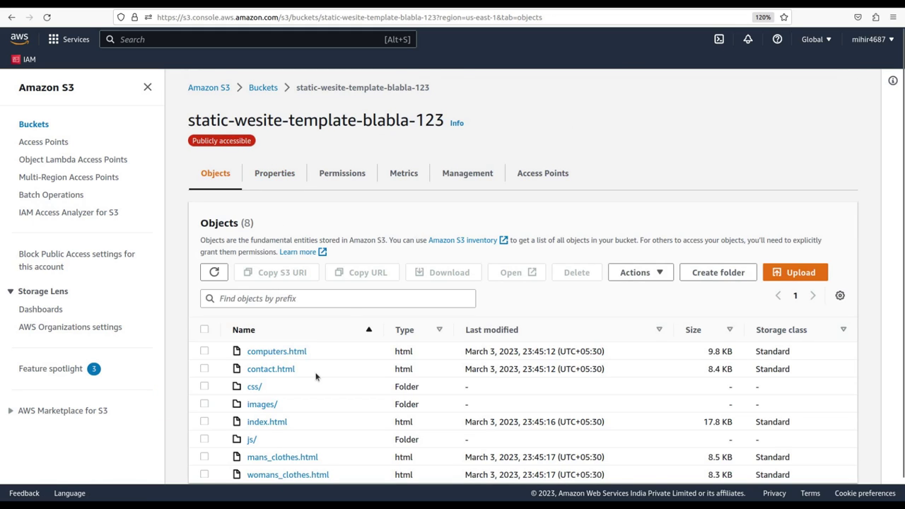
scroll(316, 377, down, 1)
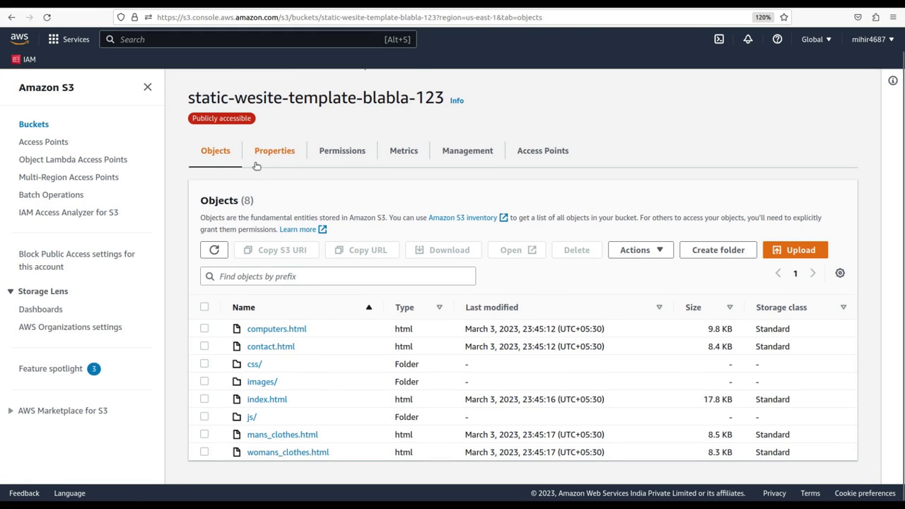
click(280, 155)
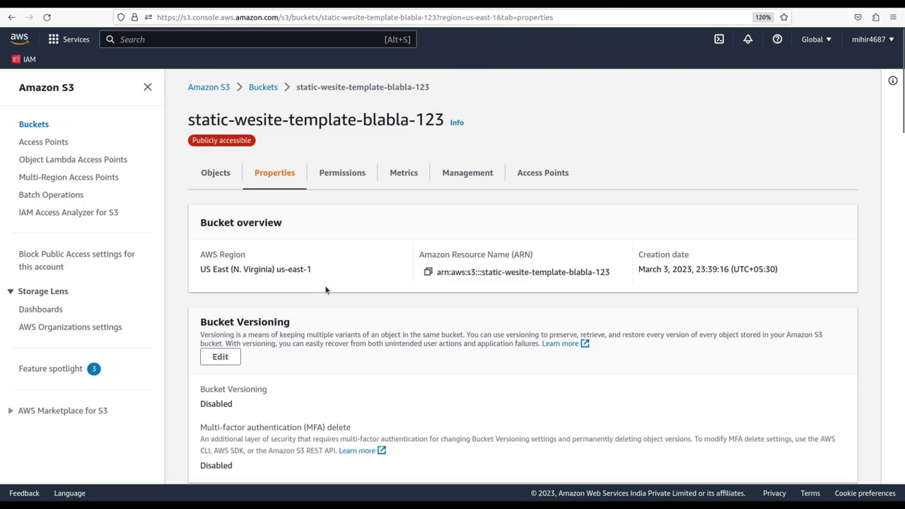
scroll(326, 290, down, 15)
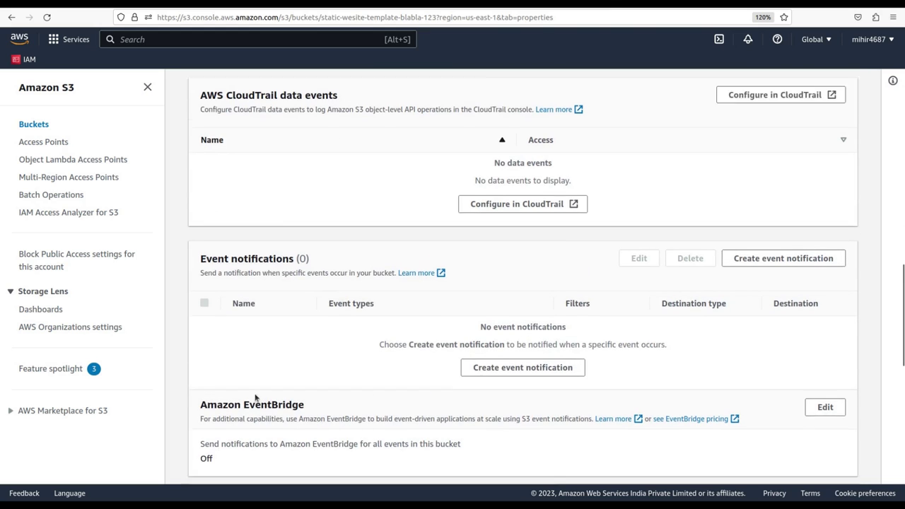
scroll(254, 397, up, 15)
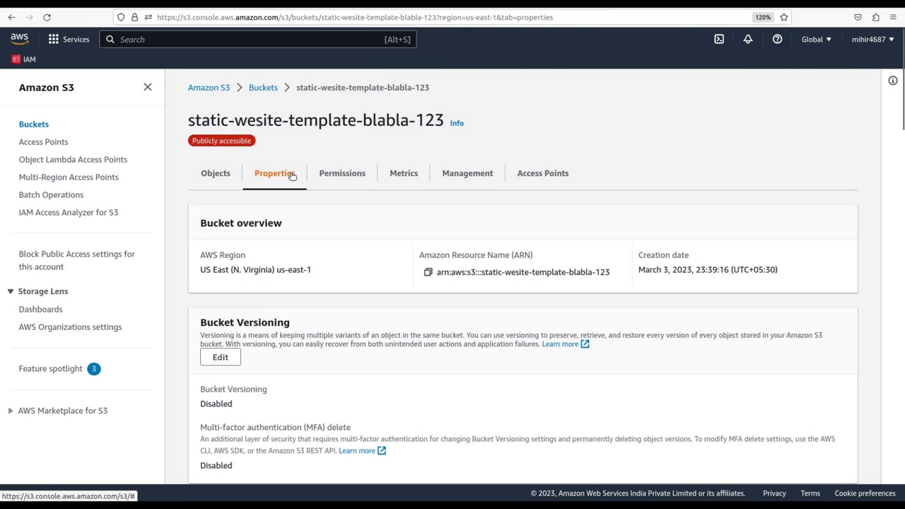
scroll(272, 338, down, 15)
scroll(273, 340, down, 5)
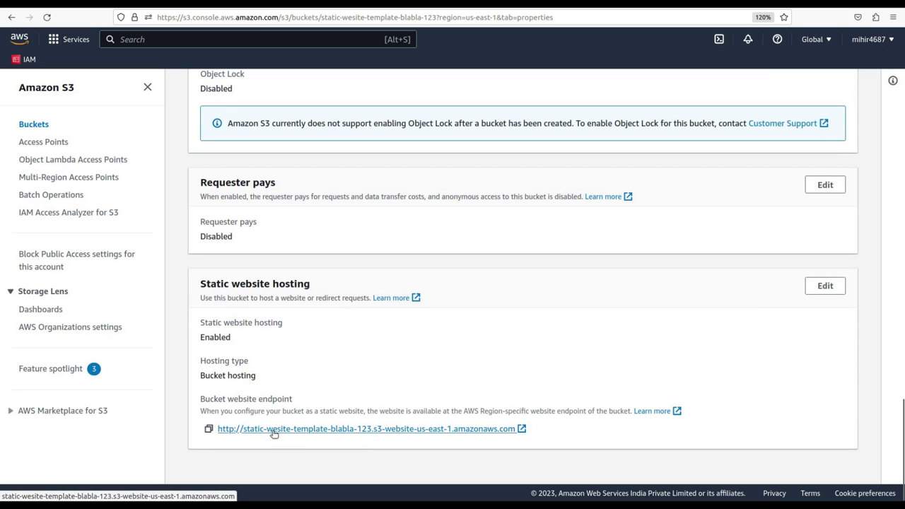
scroll(225, 384, up, 15)
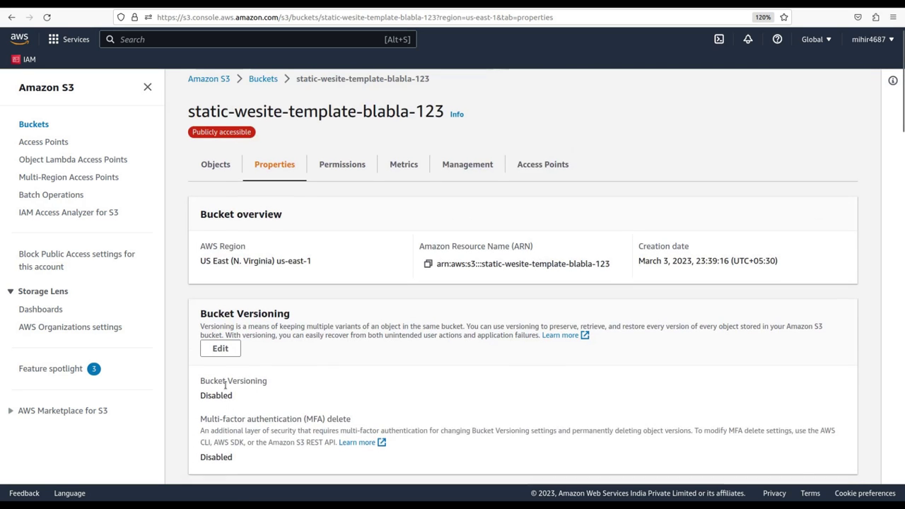
Review the bucket's Block public access settings on Permissions, cancelling without changes.
click(342, 173)
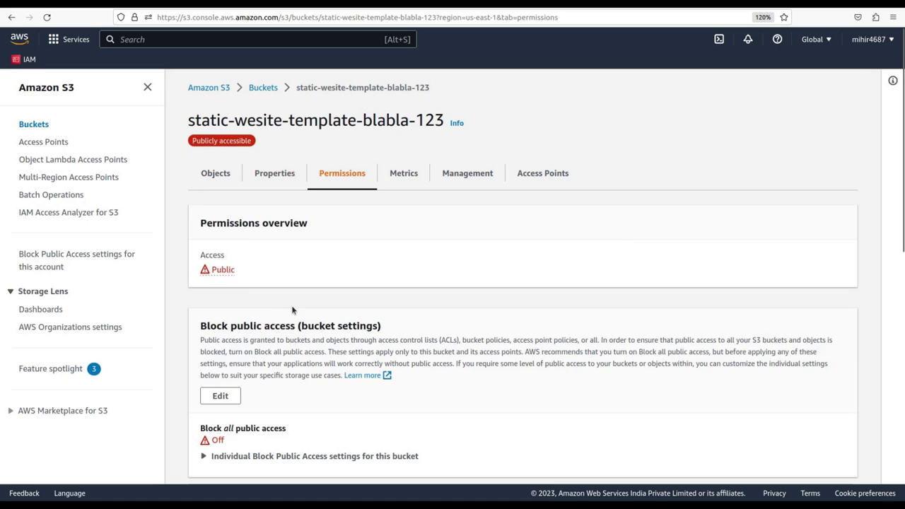
scroll(311, 290, down, 4)
scroll(333, 275, up, 2)
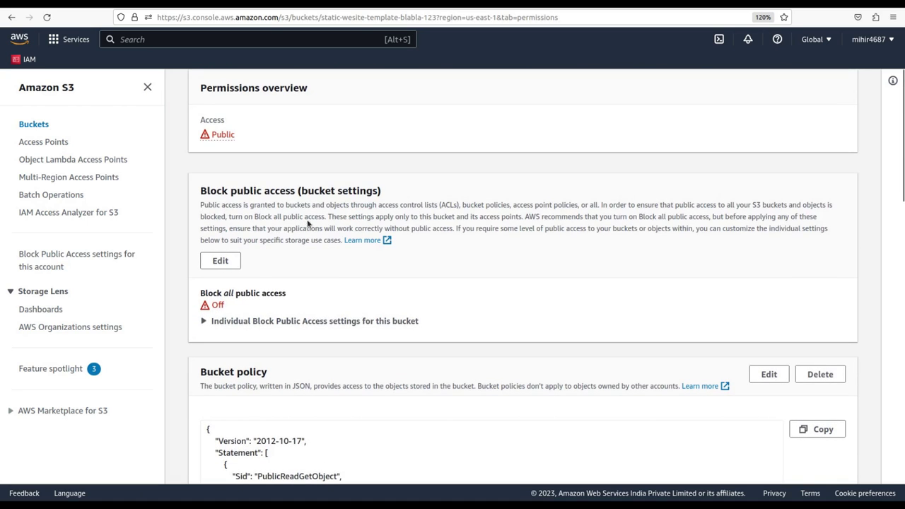
click(220, 260)
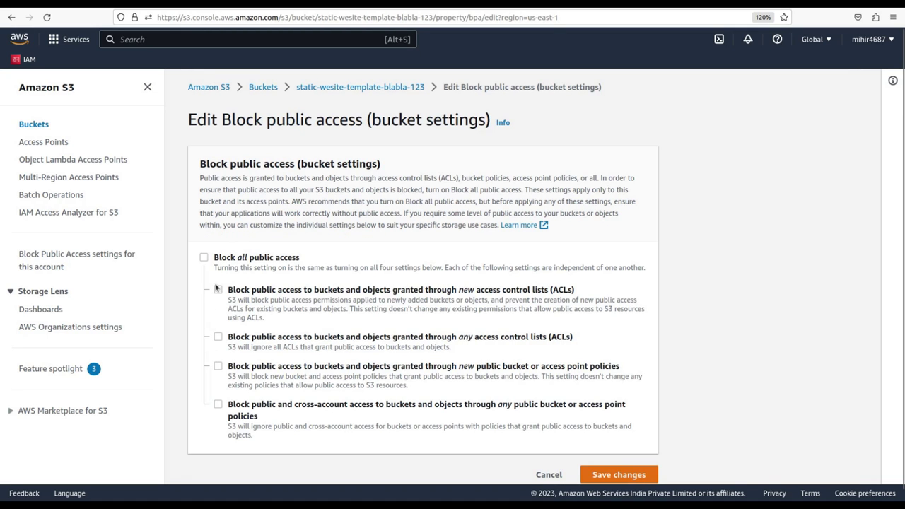
click(553, 476)
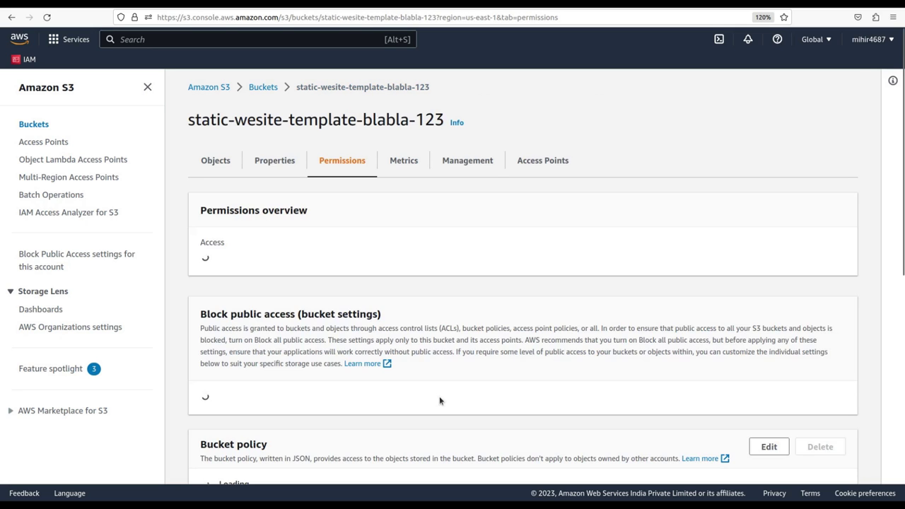
Inspect the bucket name in the bucket policy resource, then return to the Objects list.
scroll(439, 400, down, 5)
scroll(439, 396, down, 6)
scroll(439, 397, up, 5)
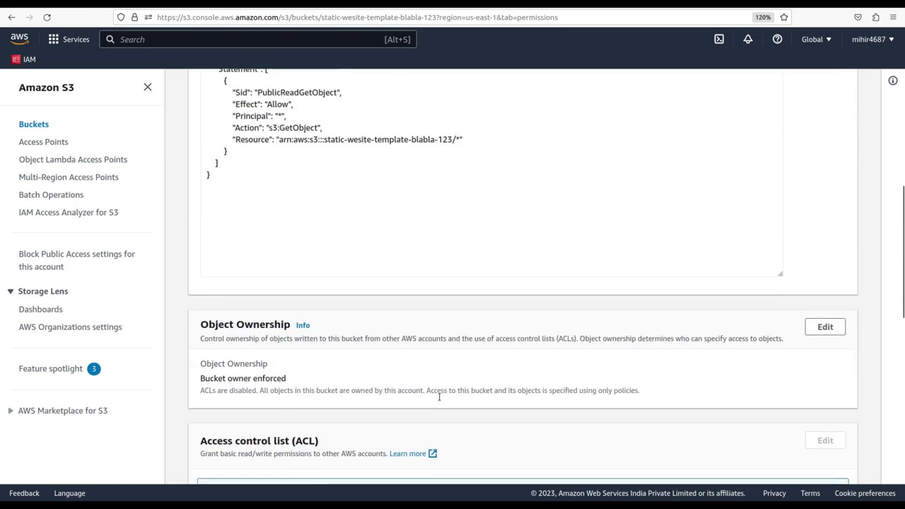
scroll(439, 396, up, 3)
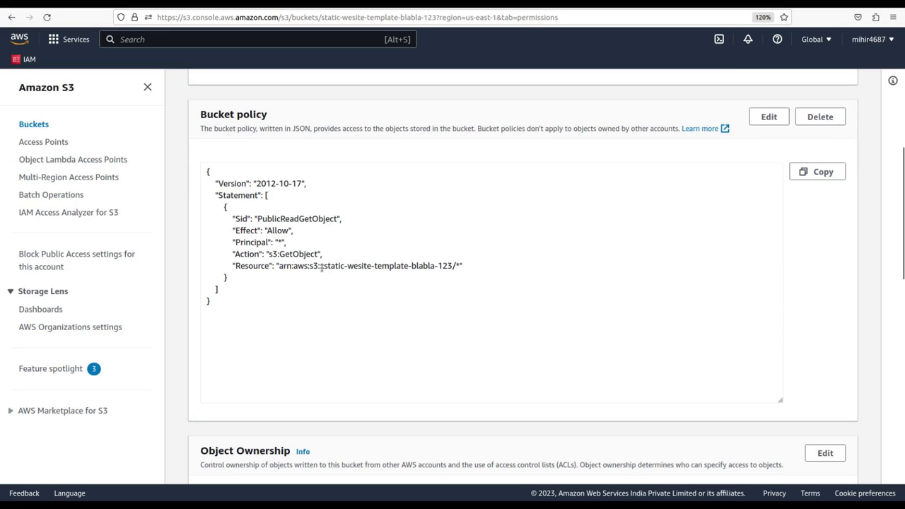
drag(323, 266, 446, 268)
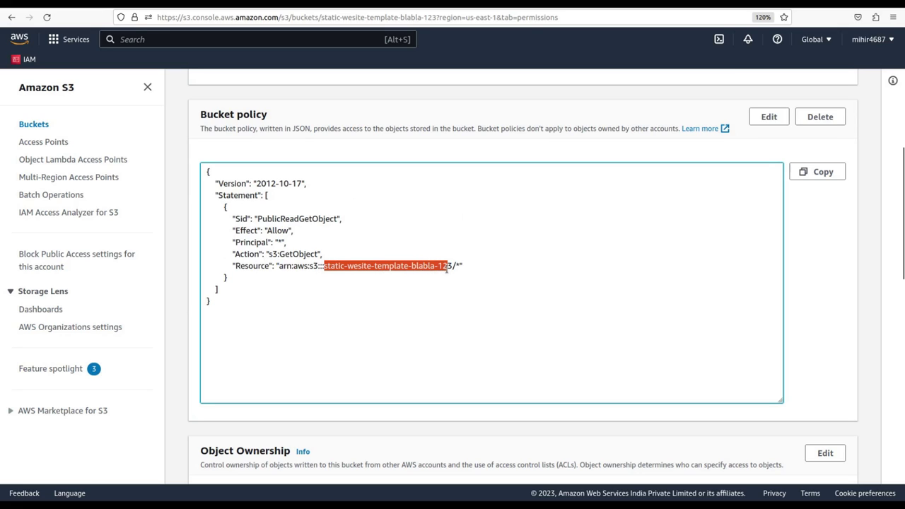
scroll(526, 247, up, 10)
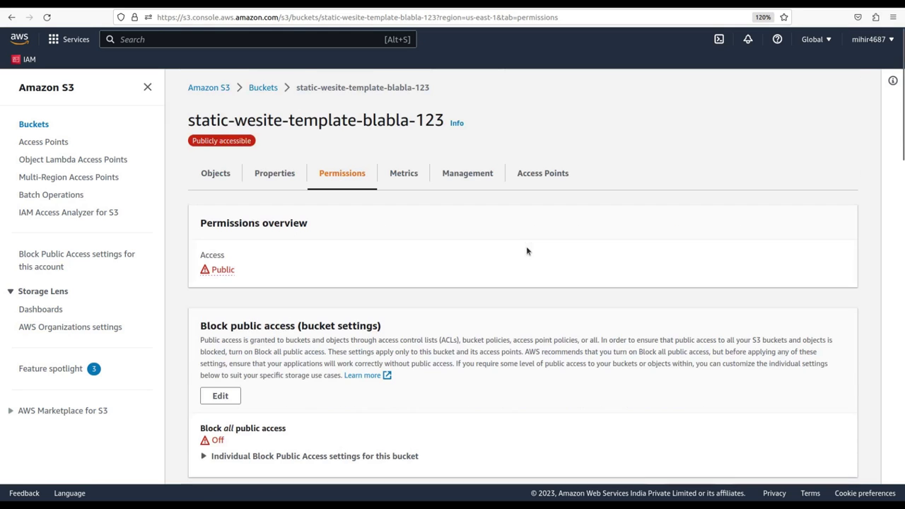
click(216, 177)
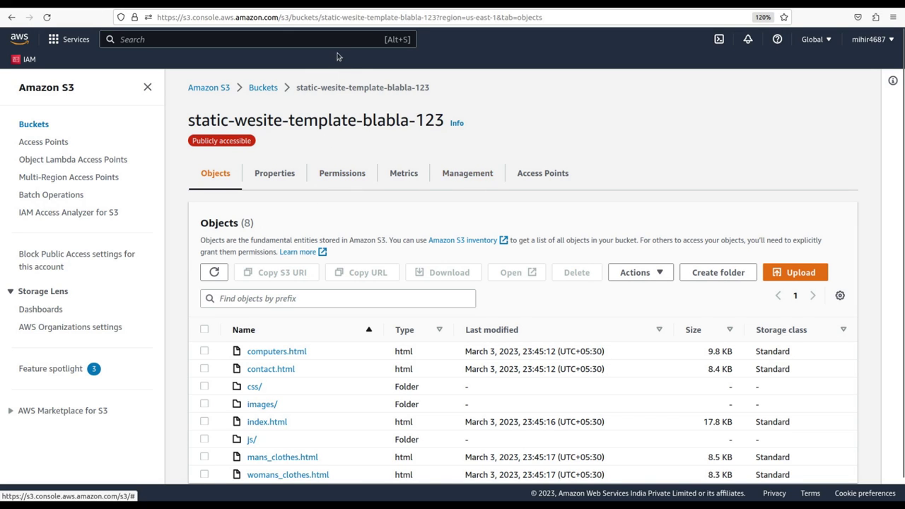
Browse the FRICA site's Mans Clothes and Contact pages, then return to the S3 console.
key(ctrl+Tab)
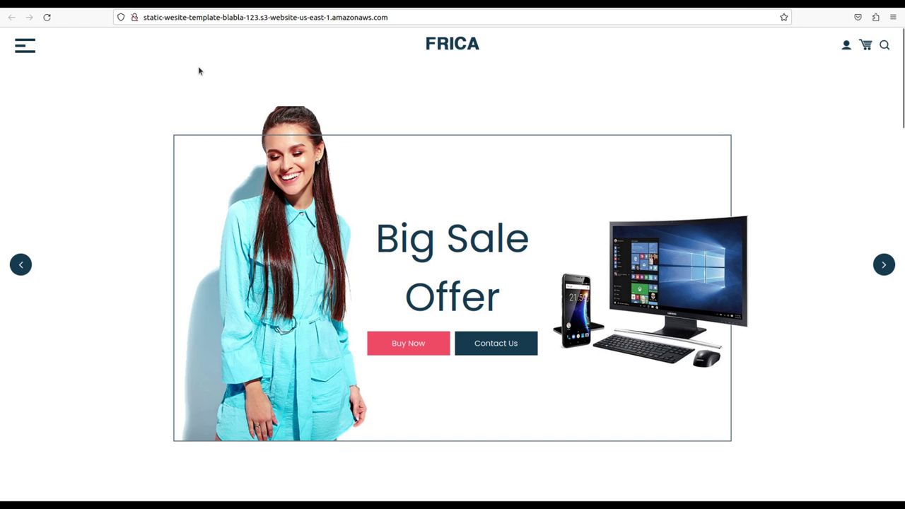
click(24, 52)
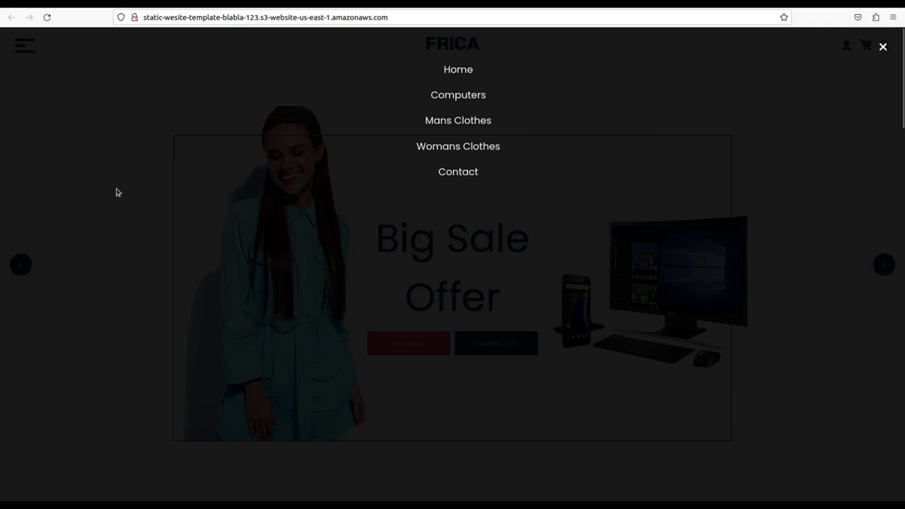
click(463, 128)
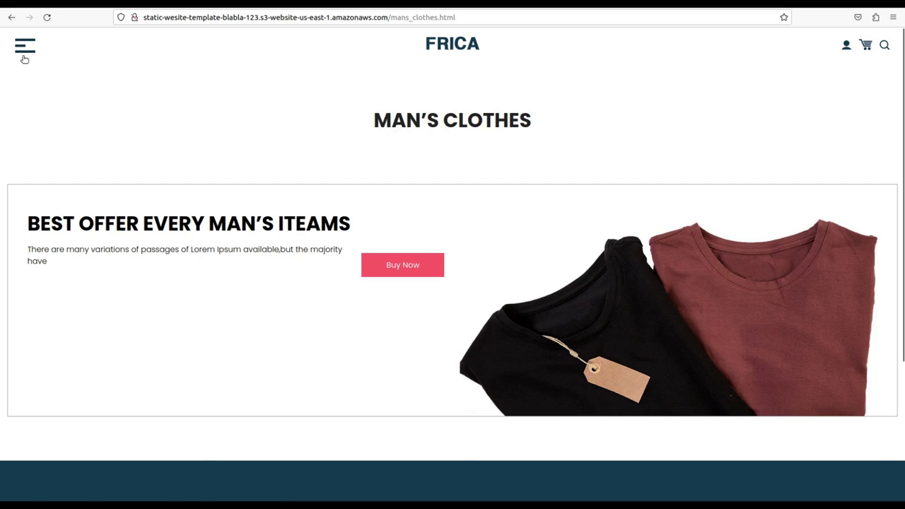
click(22, 54)
click(459, 174)
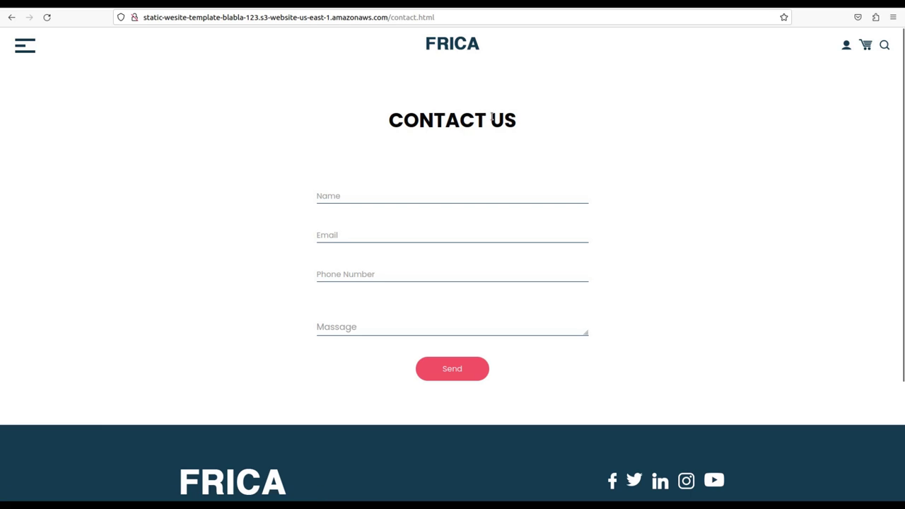
drag(491, 119, 393, 115)
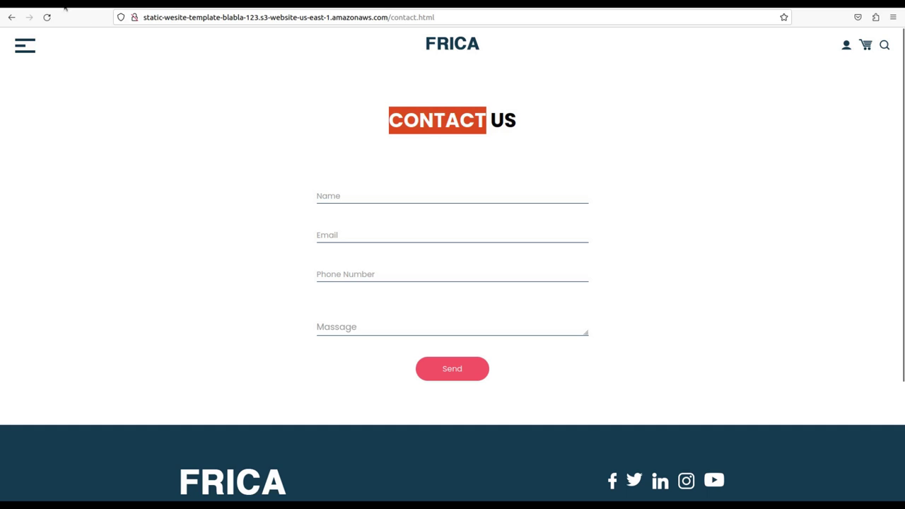
key(ctrl+Tab)
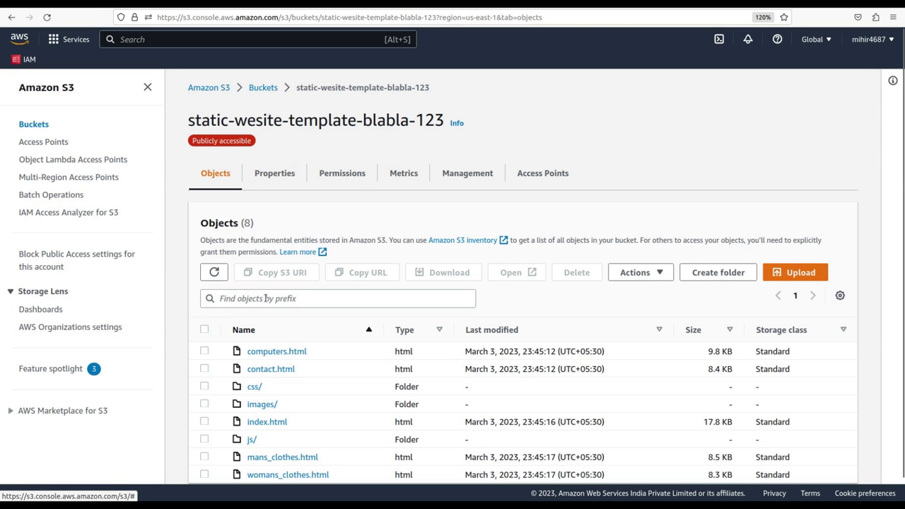
Open Edit static website hosting from Properties and focus the empty Error document field.
click(282, 173)
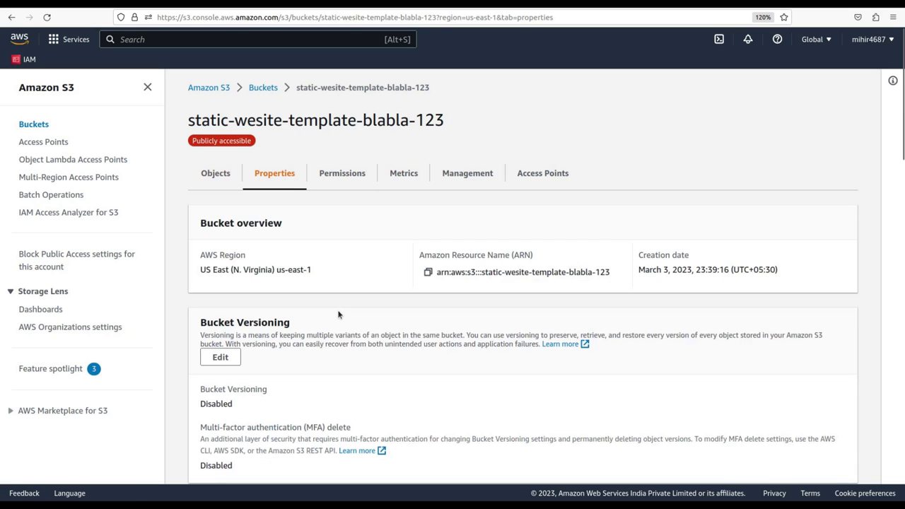
scroll(339, 313, down, 15)
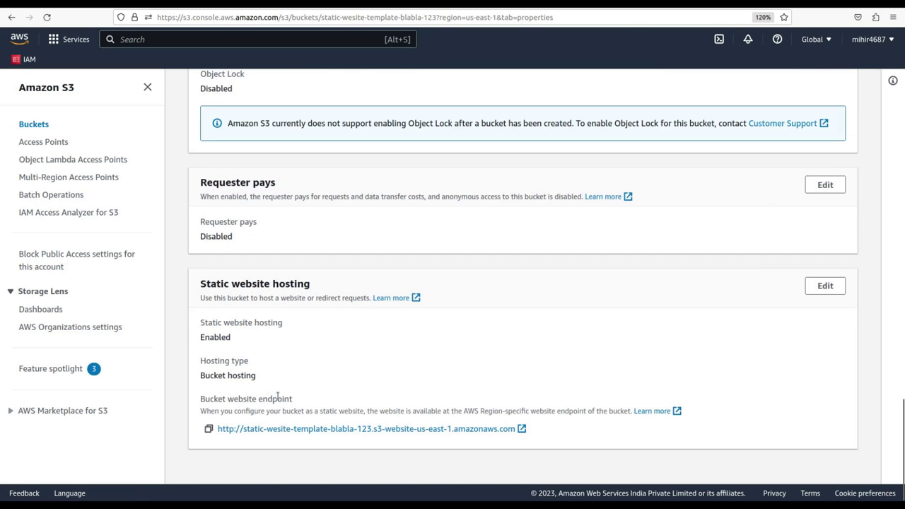
click(821, 286)
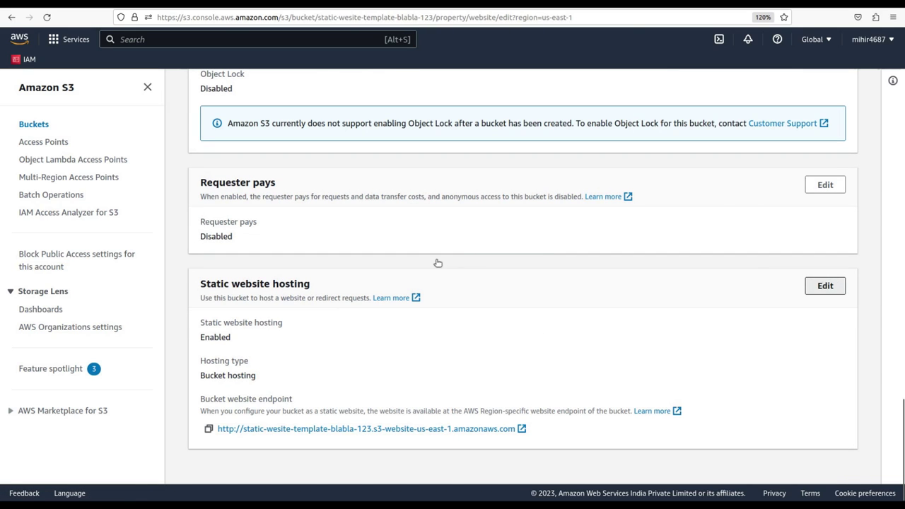
scroll(332, 272, down, 5)
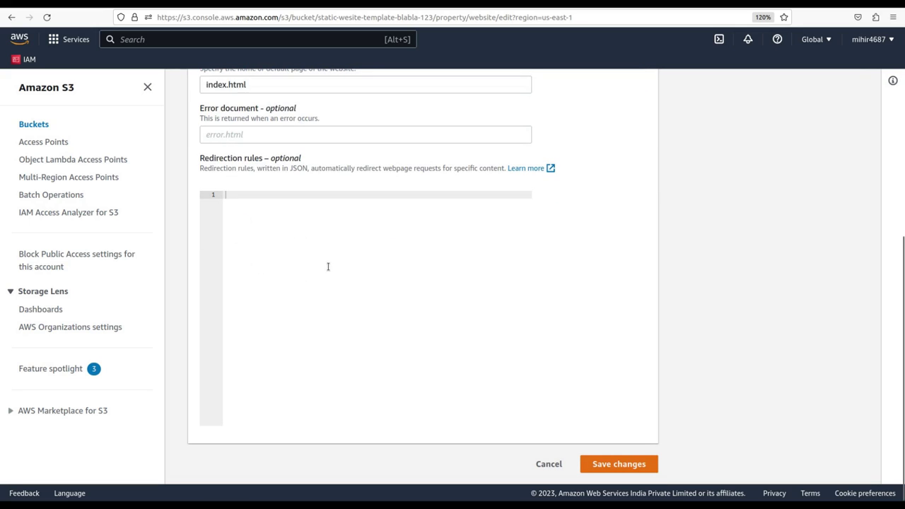
click(253, 134)
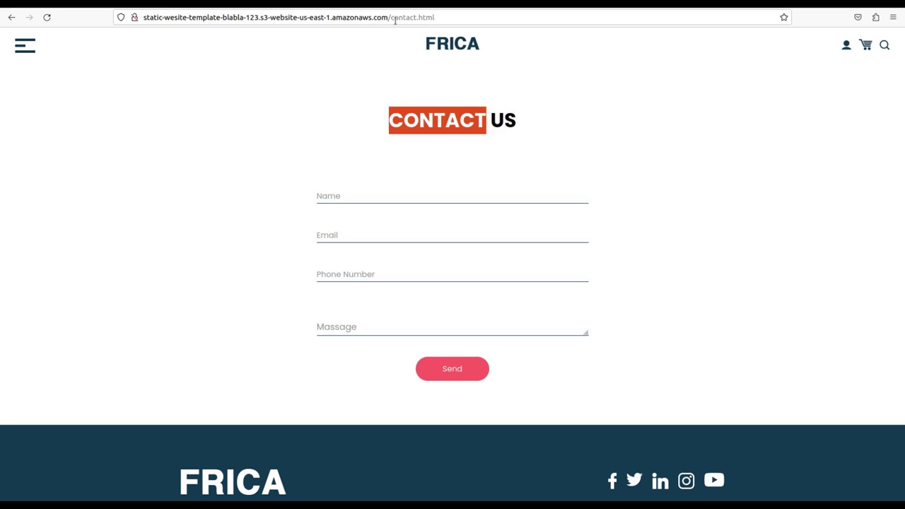
Replace contact.html with the missing path werwerwerwe to see the default 404 Not Found page.
drag(390, 19, 454, 22)
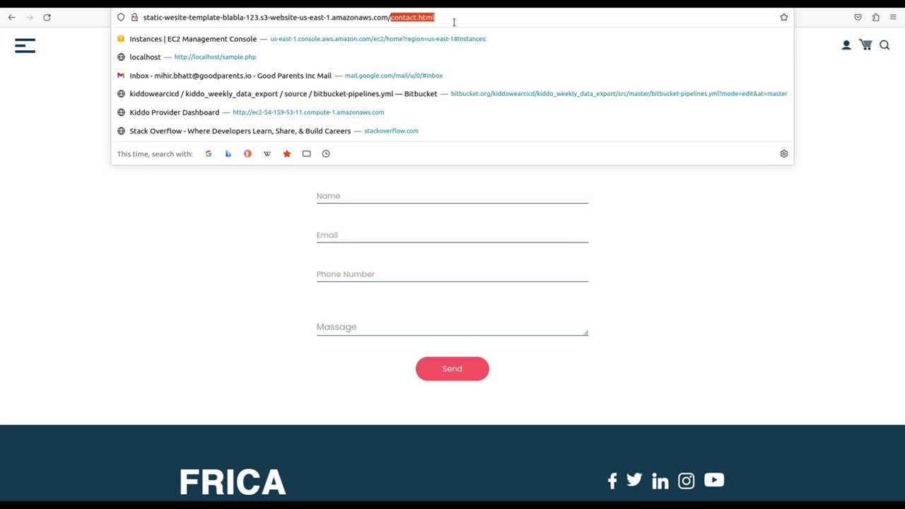
text(werwerwerwe)
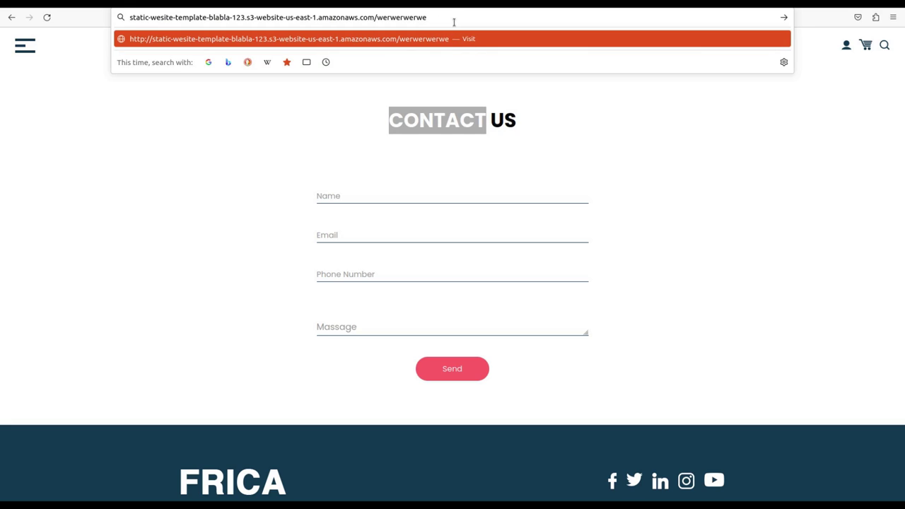
key(Return)
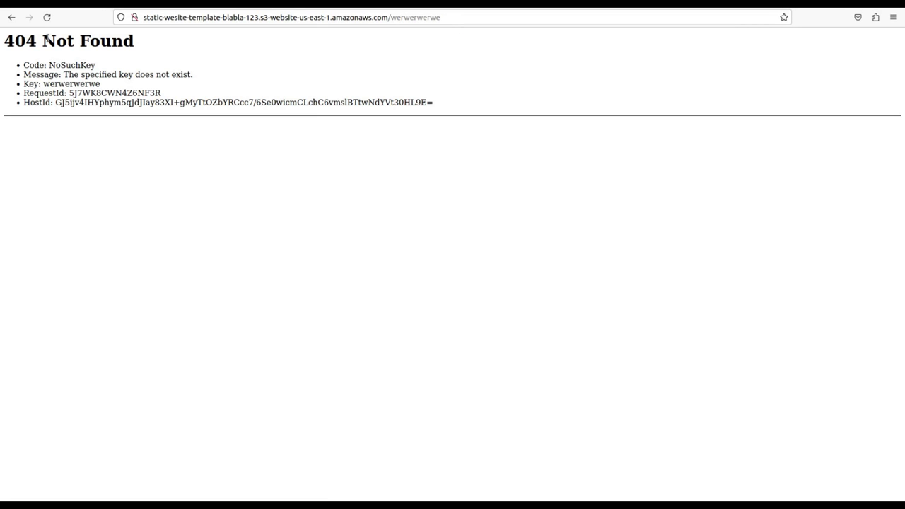
drag(44, 40, 140, 48)
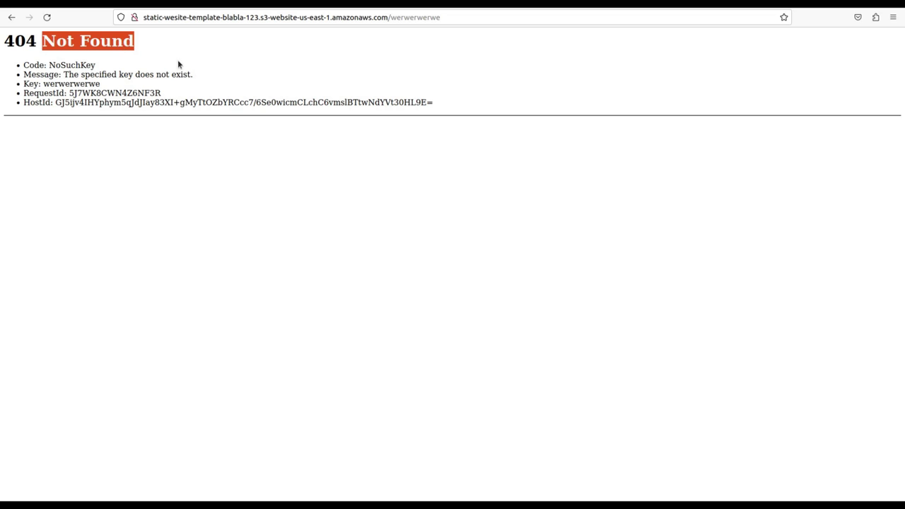
Return to the S3 Error document field, then bring up the local html site folder.
key(ctrl+Tab)
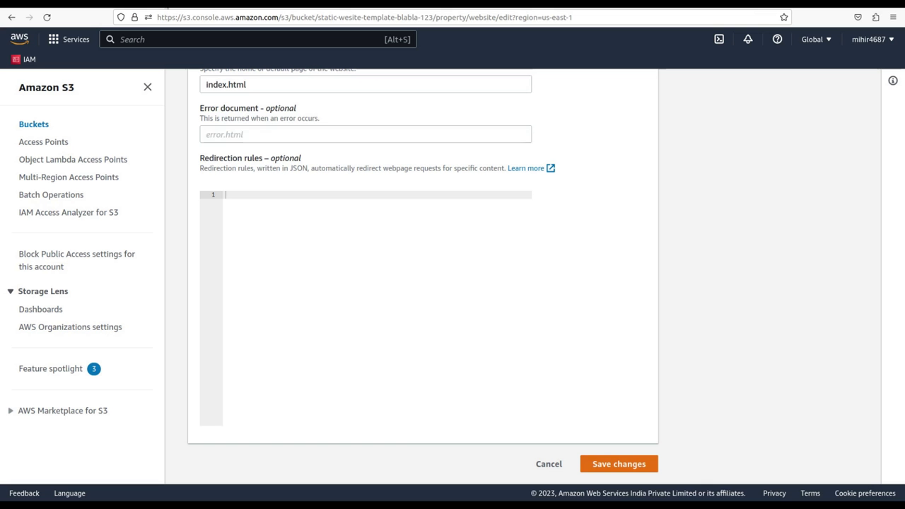
click(246, 131)
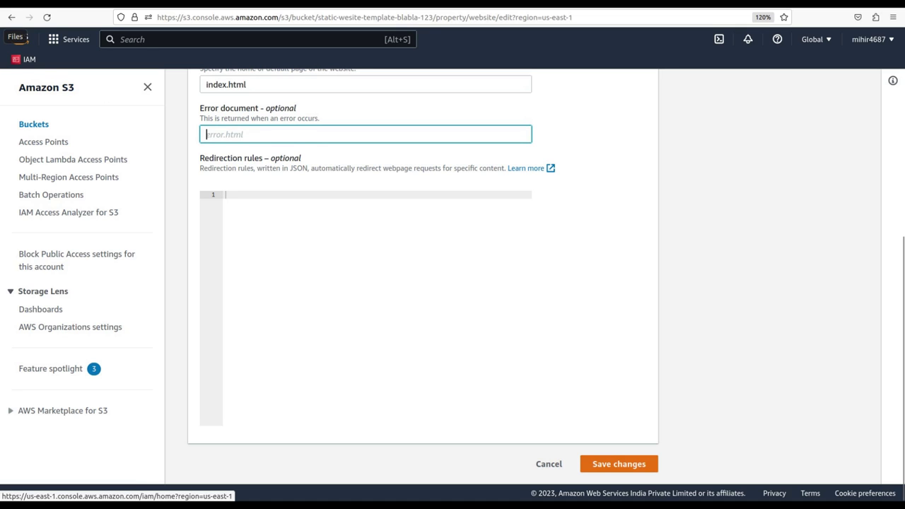
click(16, 37)
Open a terminal in the html folder and run sudo vi error.html, submitting the sudo password.
right_click(336, 177)
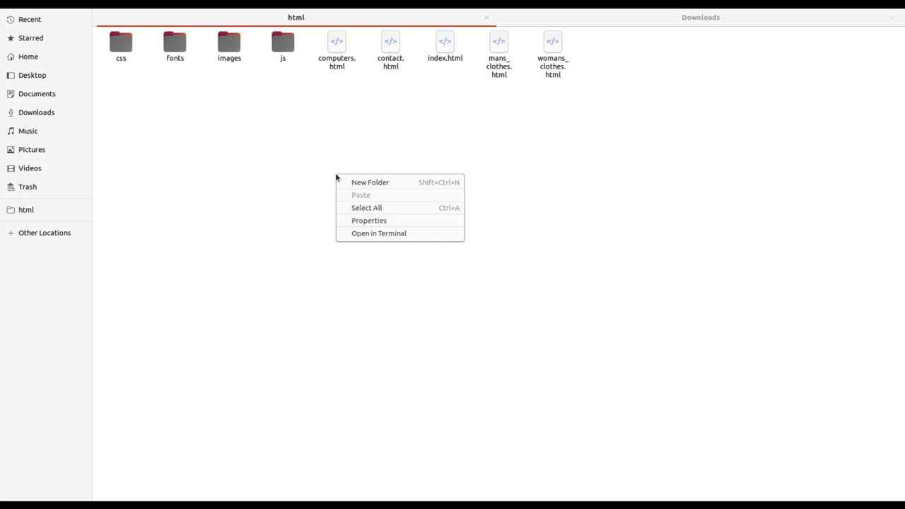
click(375, 234)
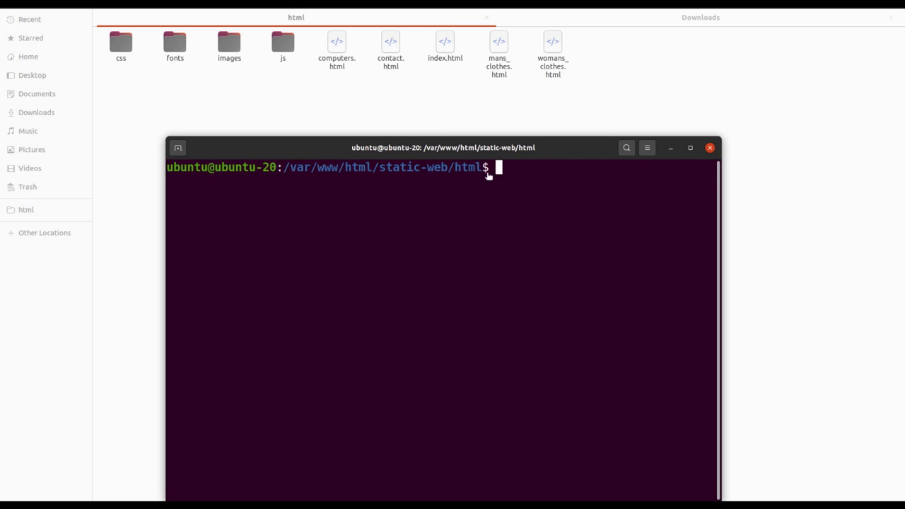
text(echo)
key(BackSpace)
key(BackSpace)
key(BackSpace)
key(BackSpace)
key(BackSpace)
text(sudo v)
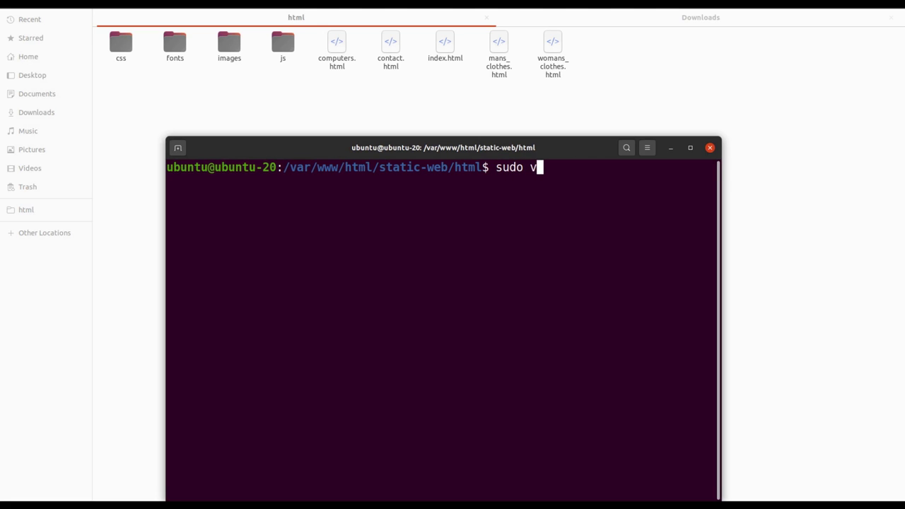
text(i error.html)
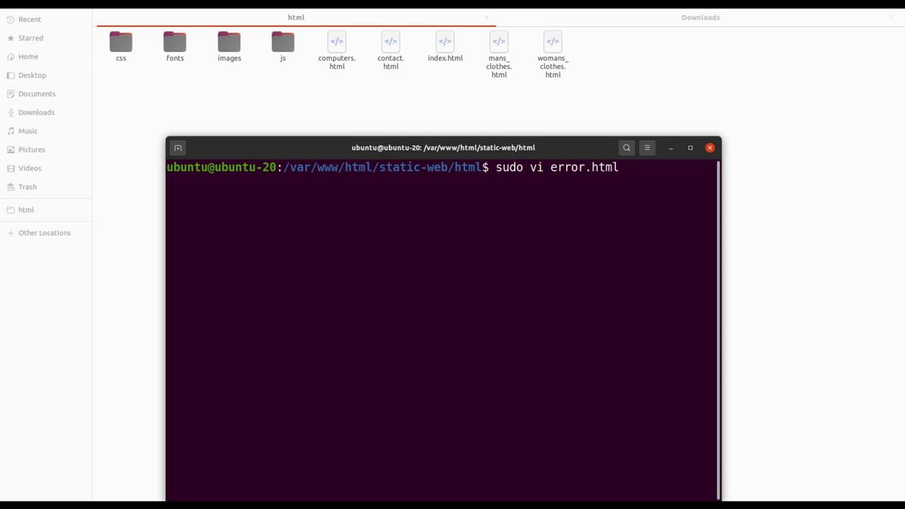
key(Return)
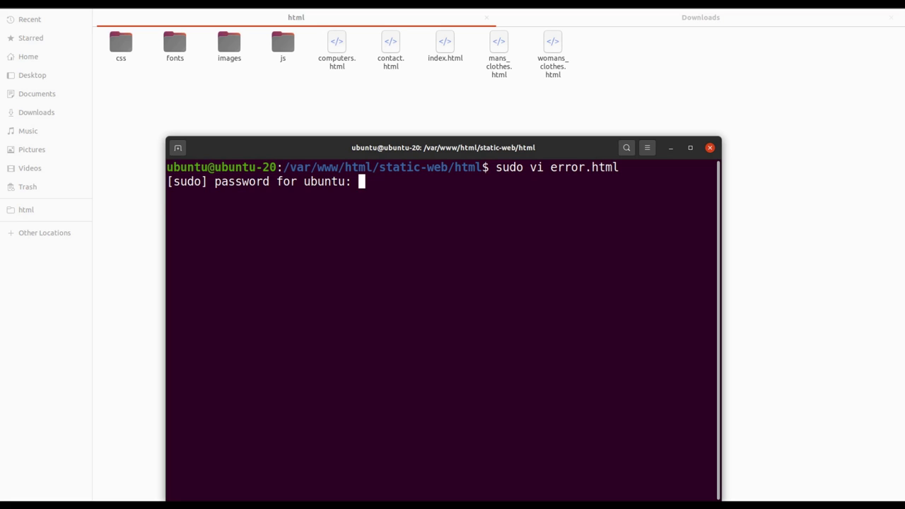
key(Return)
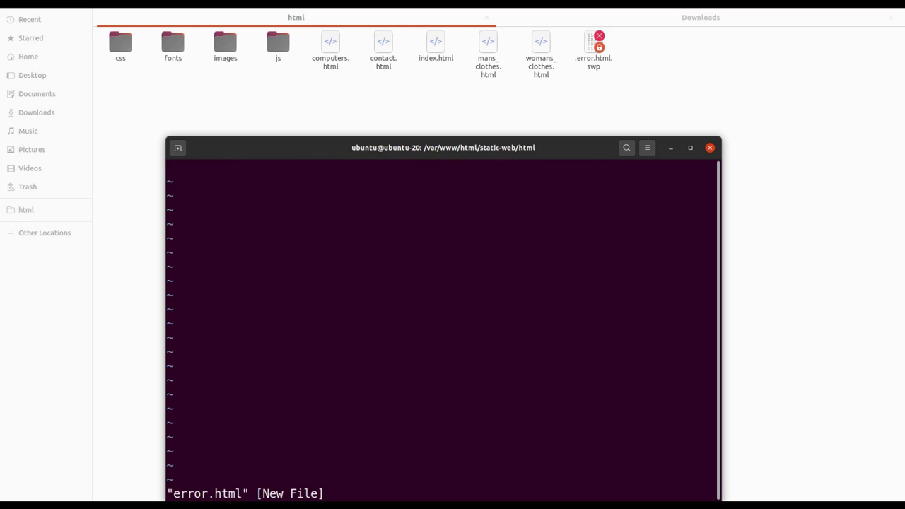
Discard the botched first draft of error.html and quit vim with :q!
text(i<h1></)
text(h1>)
key(Left)
key(Left)
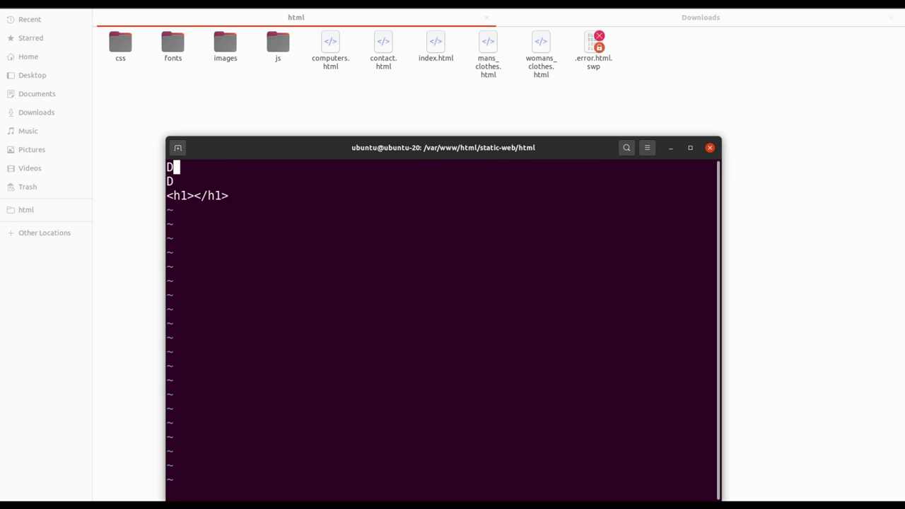
text(i)
key(Left)
key(Left)
key(Up)
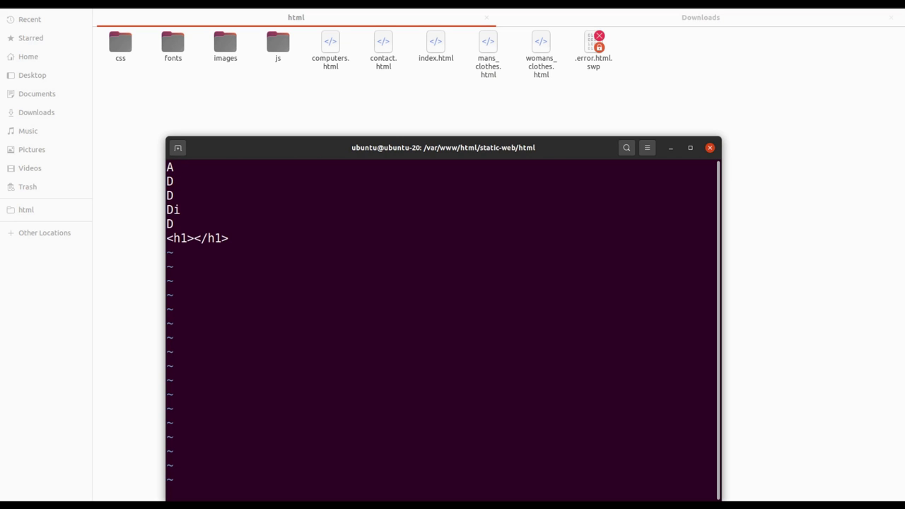
key(Escape)
text(:q!)
key(Return)
Reopen error.html, write <h1>This is custom error page</h1>, and save with :wq!
key(Up)
key(Return)
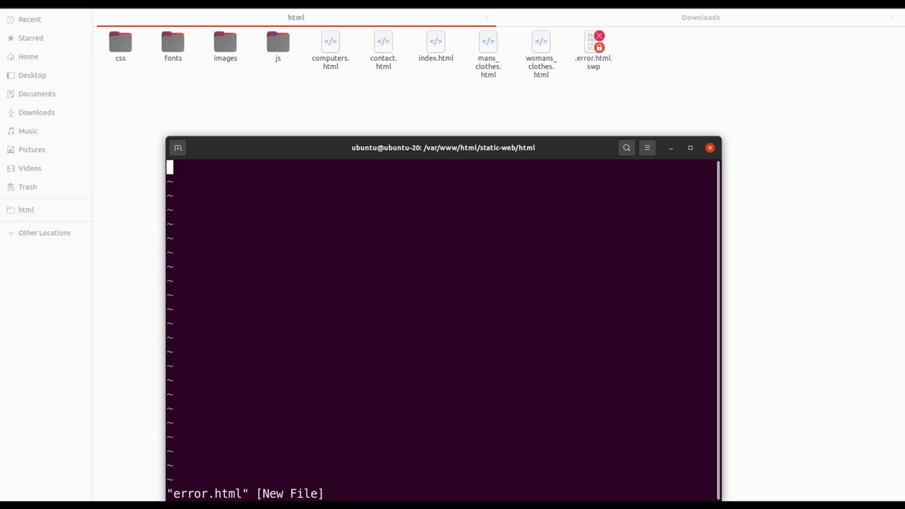
text(i<h1)
text(>Thi)
text(s is )
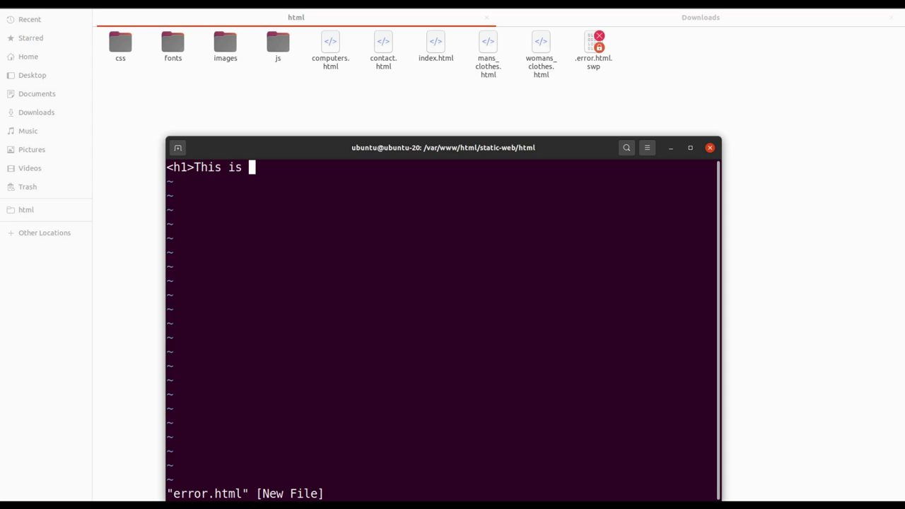
text(custome)
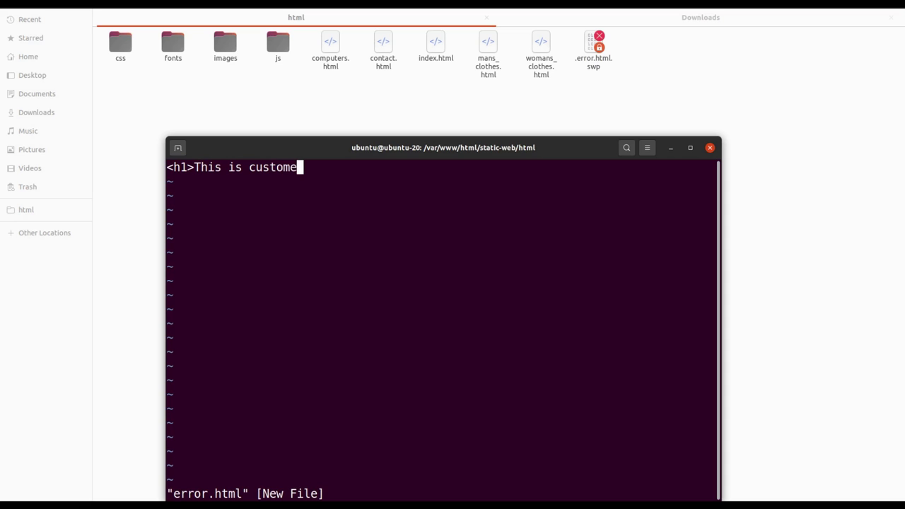
key(BackSpace)
text(error page</h1>)
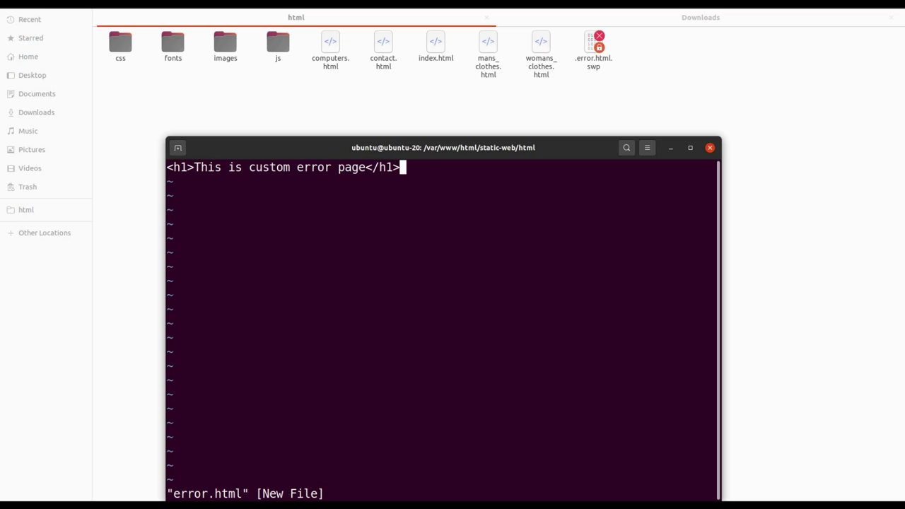
key(Escape)
text(:wq!)
key(Return)
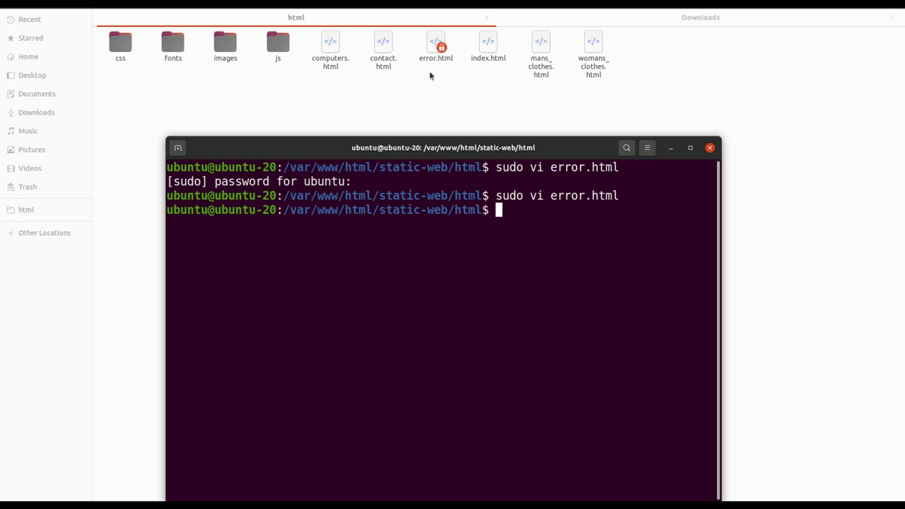
Upload error.html to s3://static-wesite-template-blabla-123 with aws s3 cp, without --recursive.
click(2, 270)
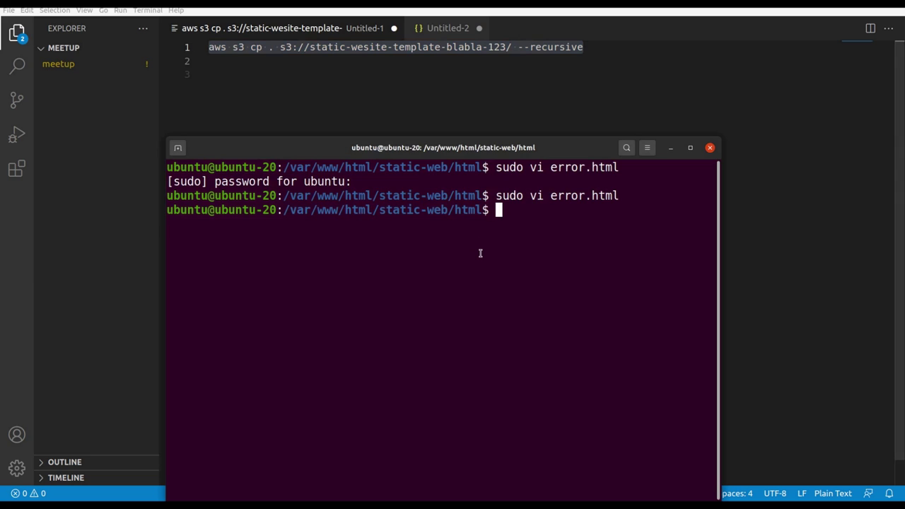
text(aws s3 cp . s3://static-wesite-template-blabla-123/ --recursive)
key(Left)
key(Left)
key(Left)
key(Left)
key(Left)
key(Left)
key(Left)
key(Left)
key(Left)
key(Left)
key(Left)
key(Left)
key(Left)
key(Left)
key(Left)
key(Left)
key(Left)
key(Left)
key(Left)
key(Left)
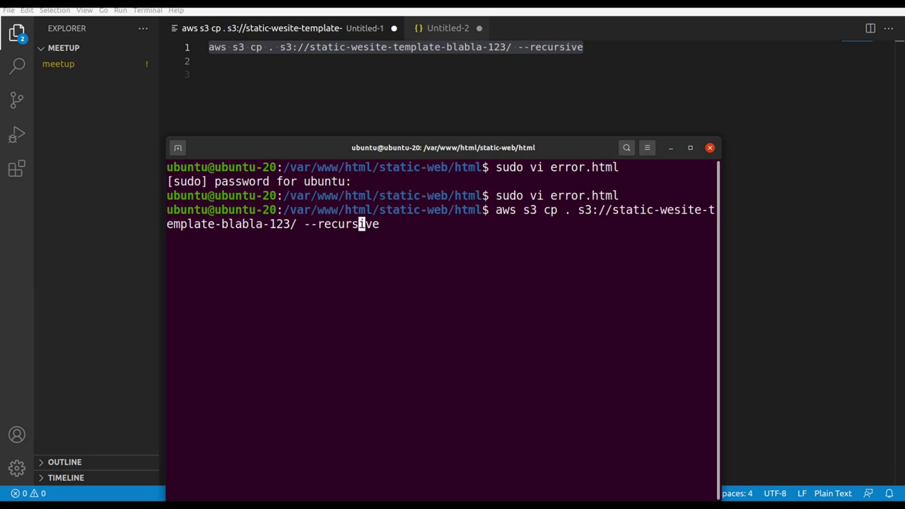
key(Left)
key(Left)
key(Left)
key(Left)
key(BackSpace)
text(error)
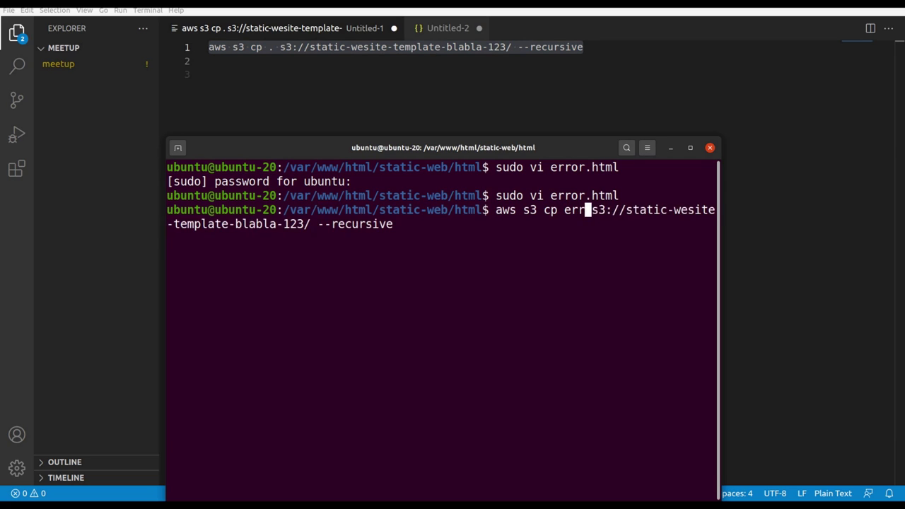
text(.html)
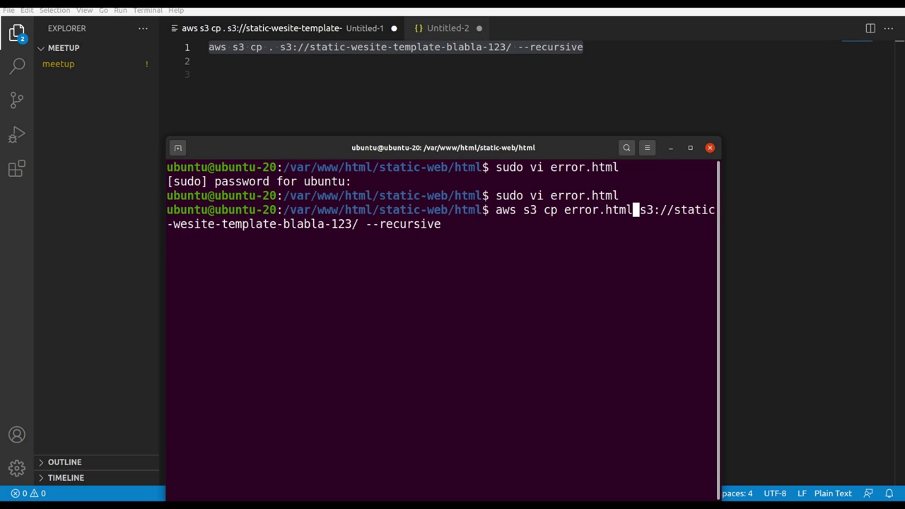
key(End)
key(BackSpace)
key(BackSpace)
key(BackSpace)
key(BackSpace)
key(BackSpace)
key(BackSpace)
key(BackSpace)
key(BackSpace)
key(BackSpace)
key(BackSpace)
key(BackSpace)
key(Return)
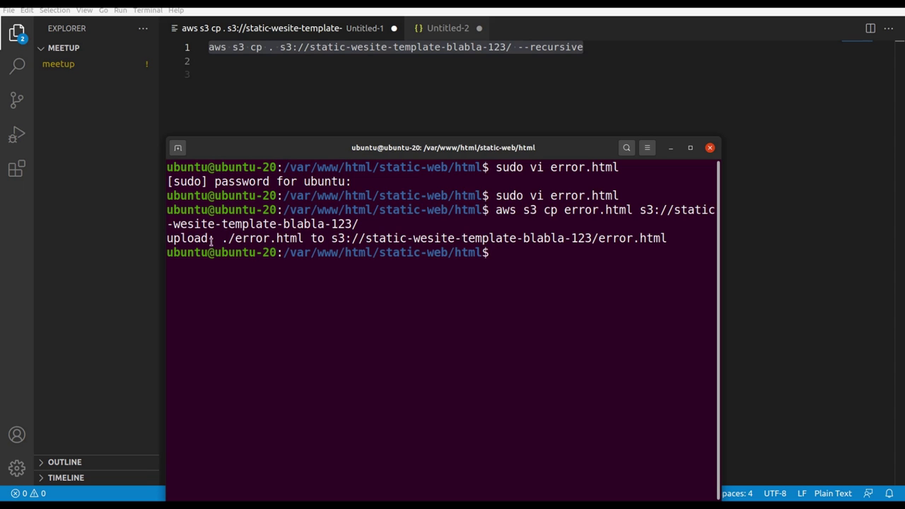
key(alt+Tab)
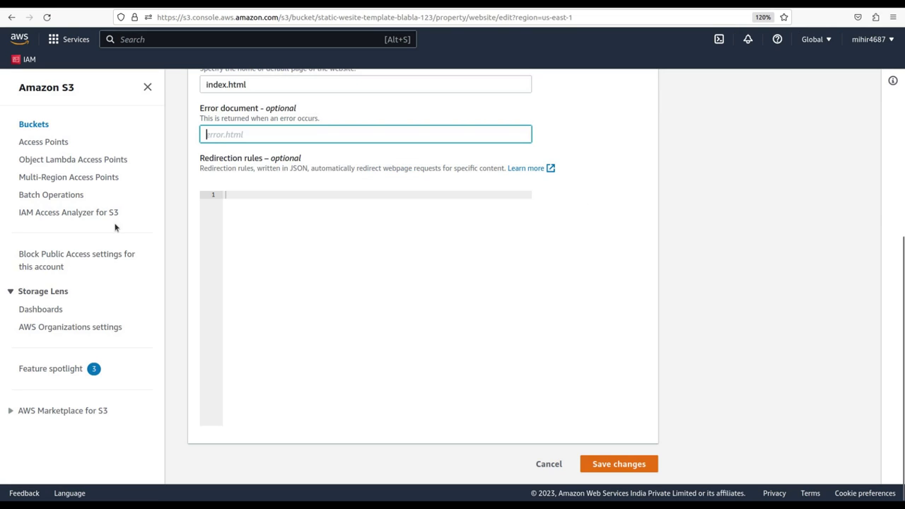
Return to the bucket's main page and refresh its object list.
click(340, 88)
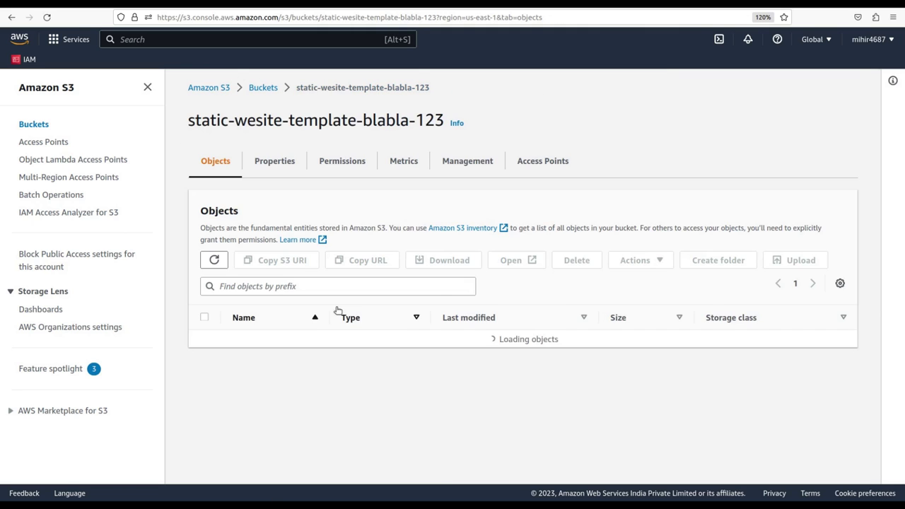
scroll(269, 385, down, 1)
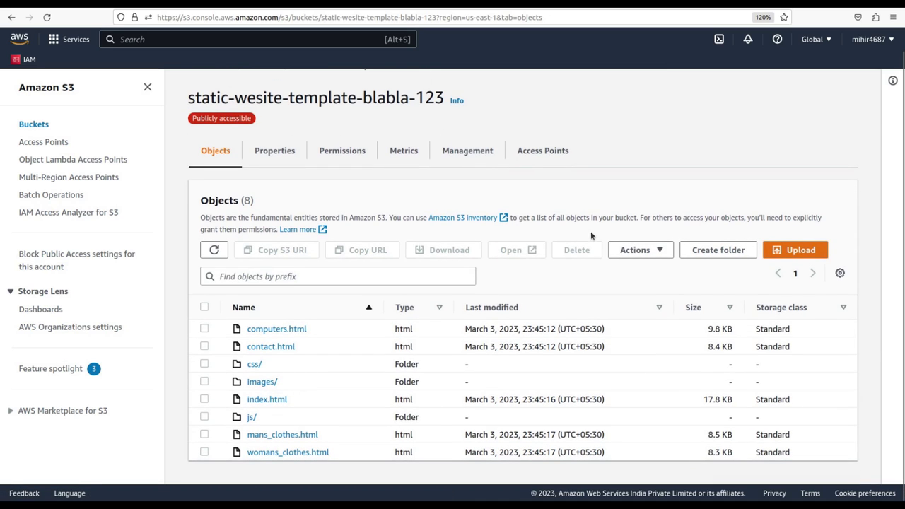
click(215, 250)
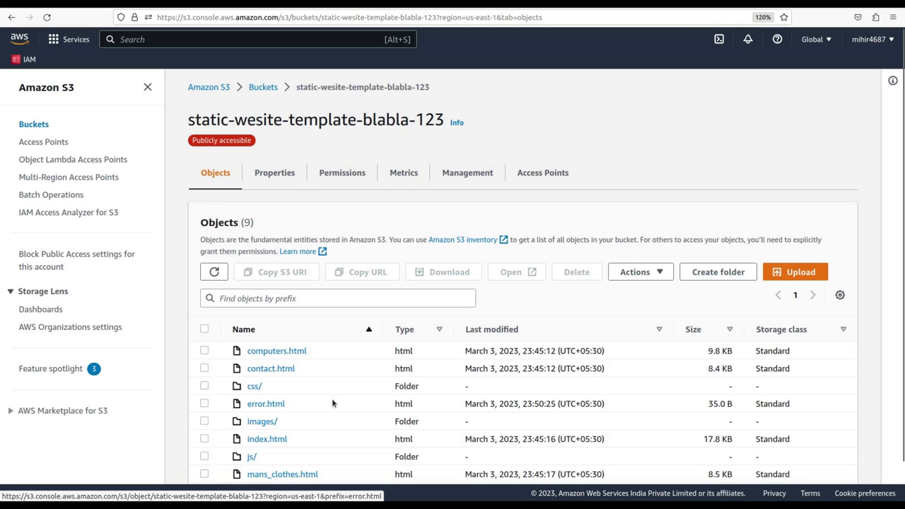
Set error.html as the static website hosting Error document and save the changes.
click(270, 177)
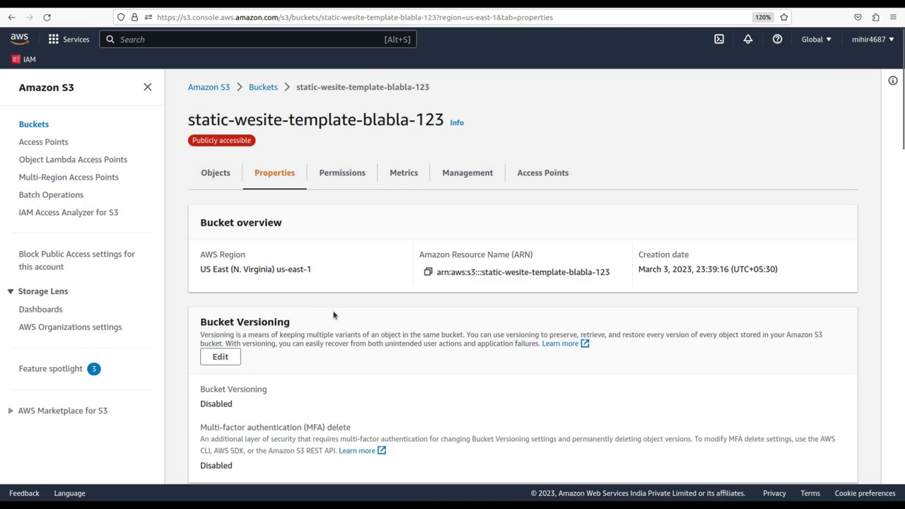
scroll(334, 315, down, 20)
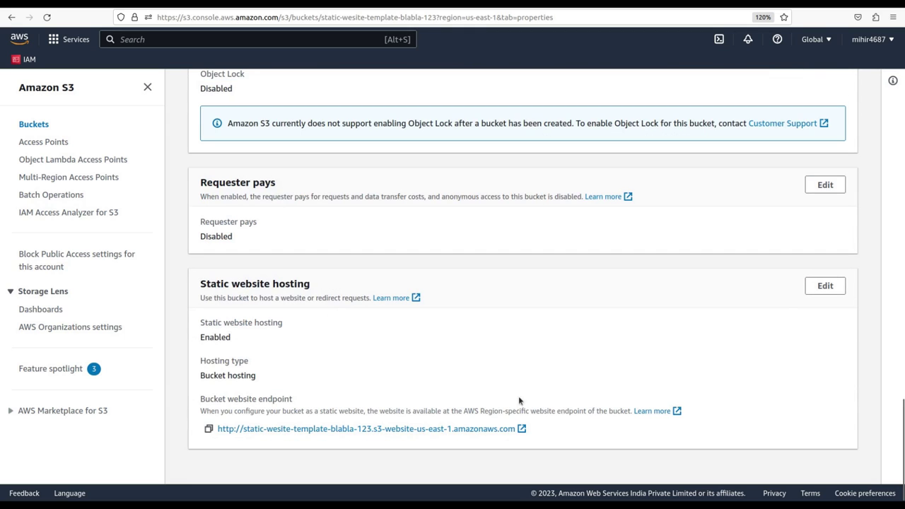
click(825, 285)
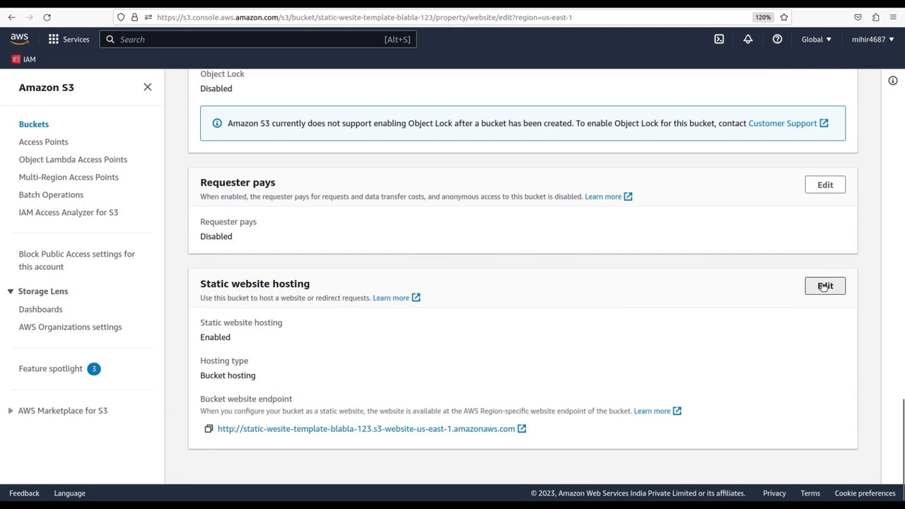
scroll(429, 332, down, 3)
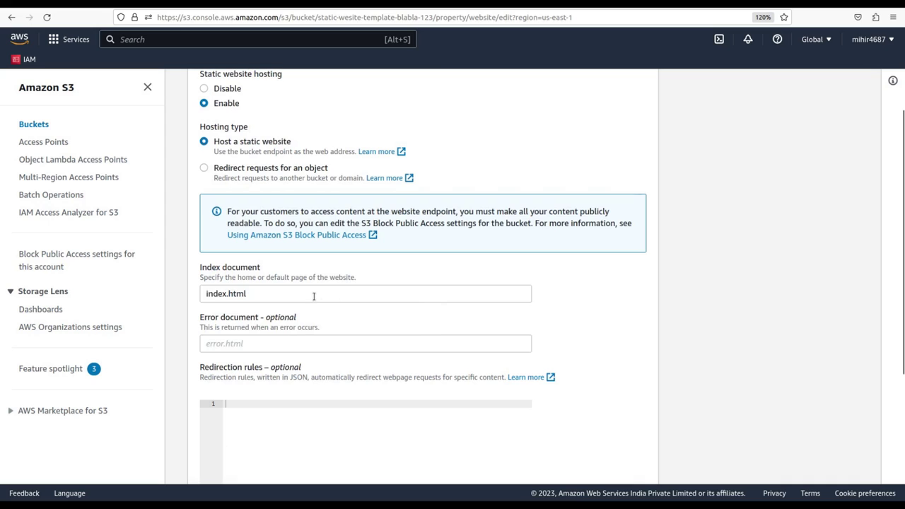
click(244, 343)
text(error)
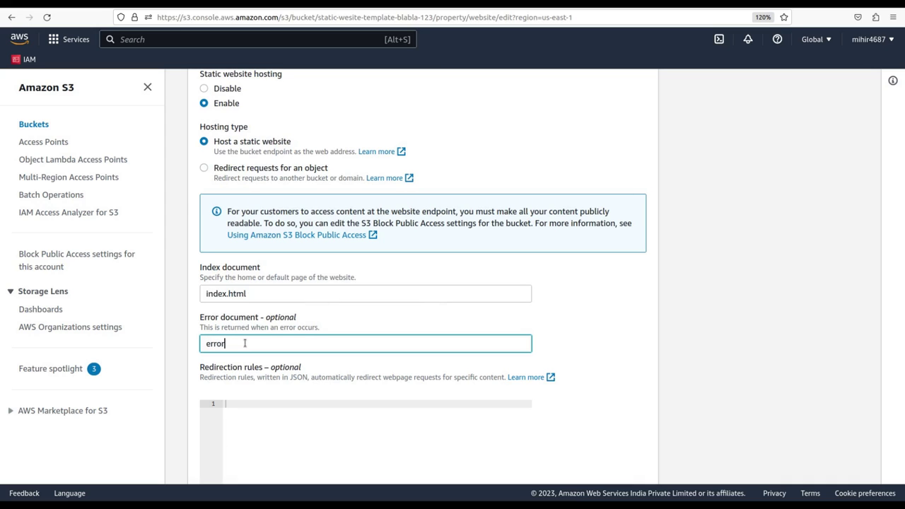
text(.html)
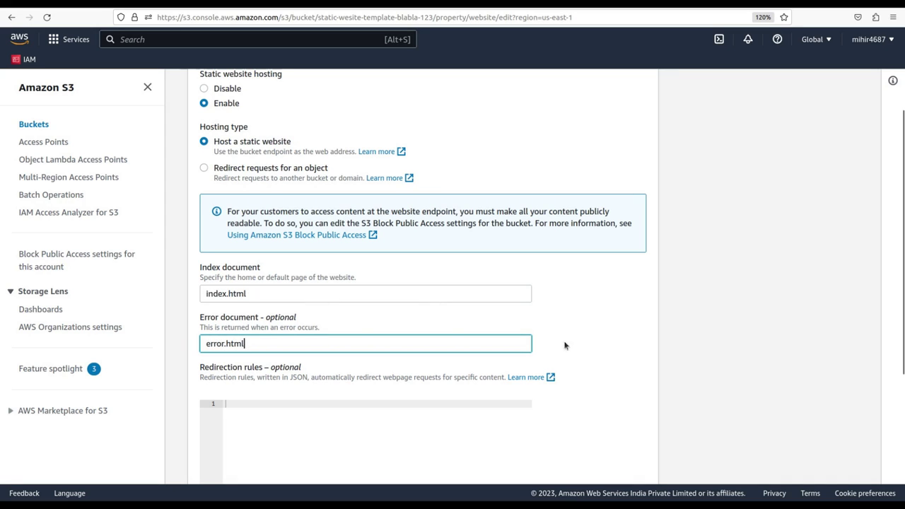
scroll(566, 343, down, 5)
click(605, 463)
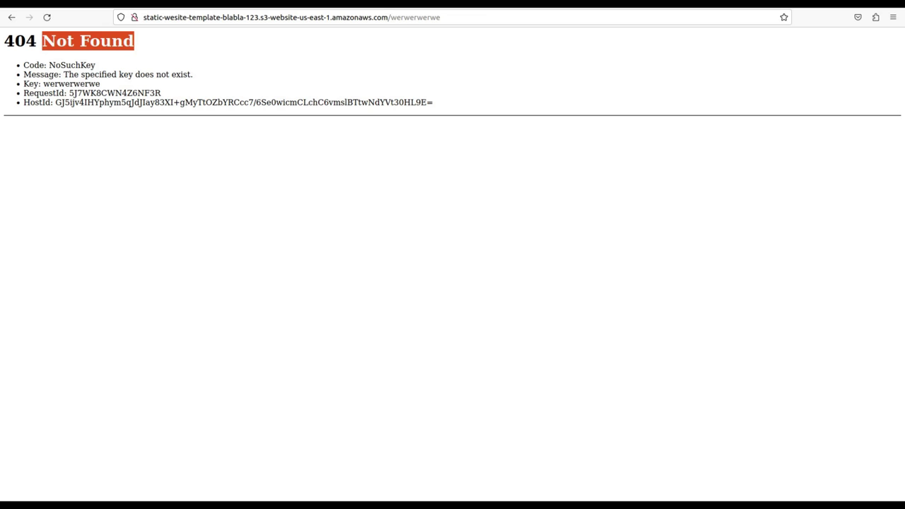
Reload /werwerwerwe and load /opipoipoioi to confirm the custom error page appears.
key(F5)
key(F5)
key(F5)
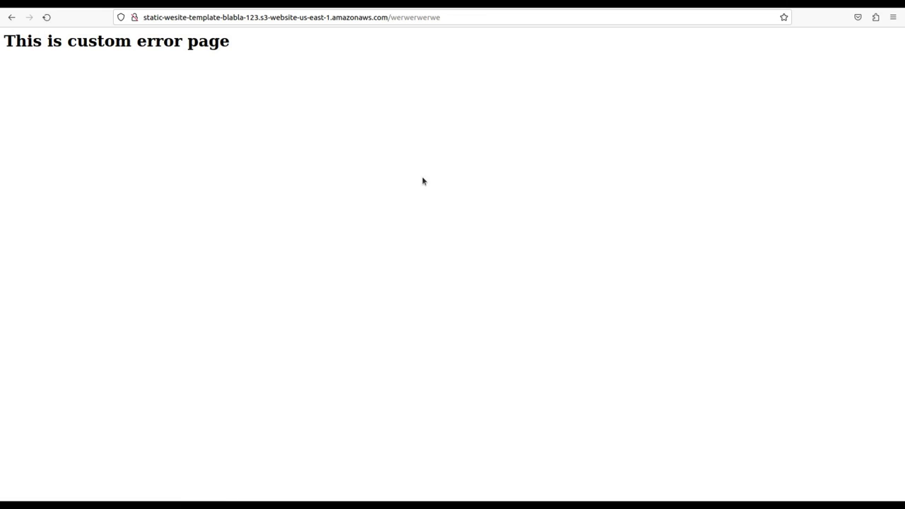
double_click(398, 17)
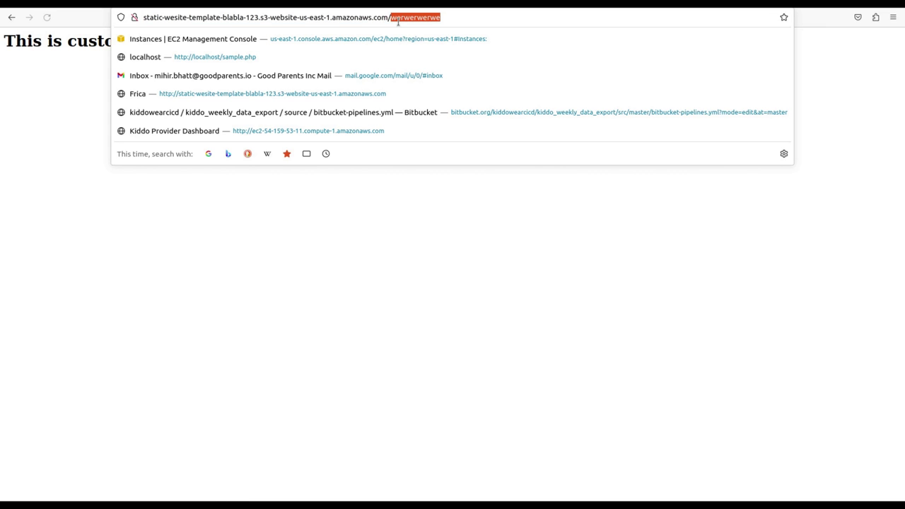
text(opipoipoioi)
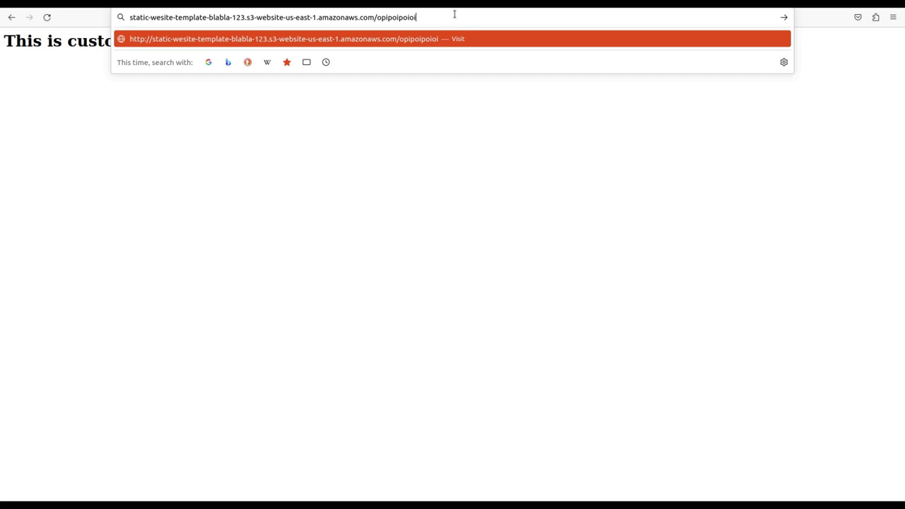
key(Return)
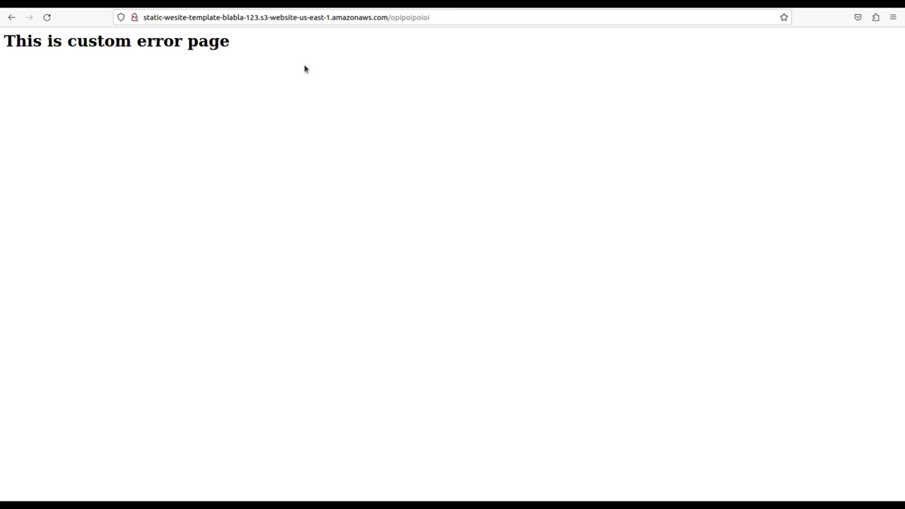
Delete the opipoipoioi path from the address to go back to the site root.
click(389, 17)
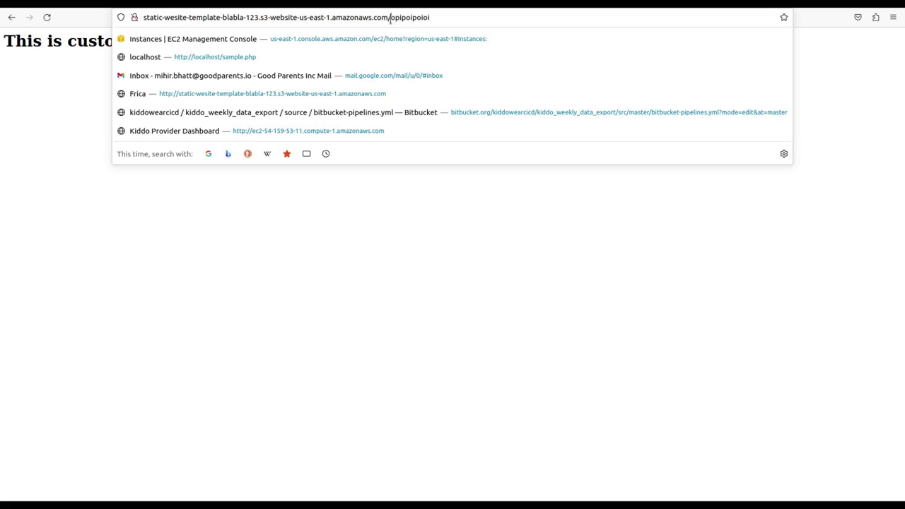
drag(389, 17, 438, 18)
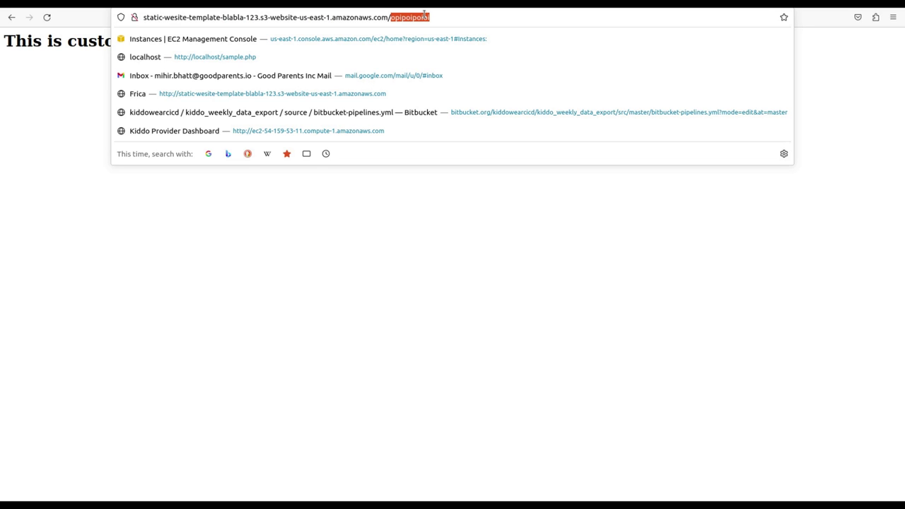
key(BackSpace)
key(BackSpace)
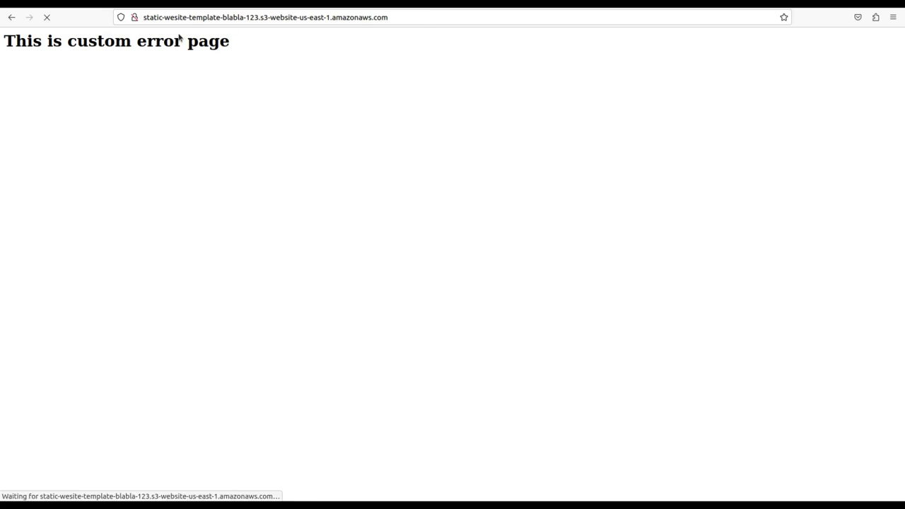
Replace the Error document error.html with index.html and save the hosting settings.
click(159, 6)
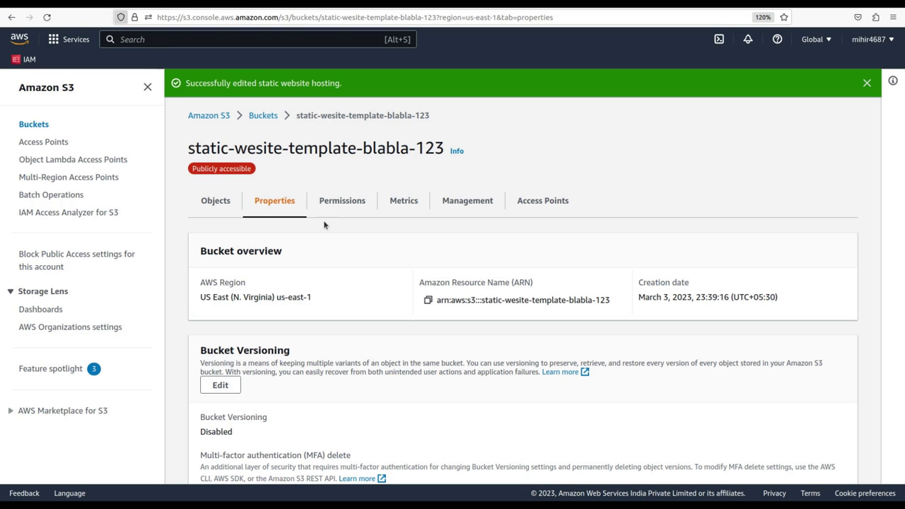
scroll(388, 288, down, 20)
scroll(388, 290, down, 1)
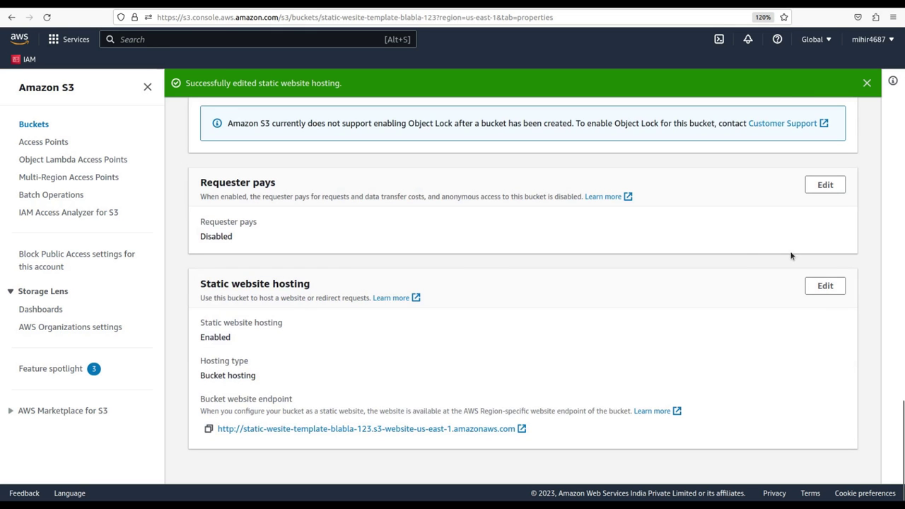
click(828, 287)
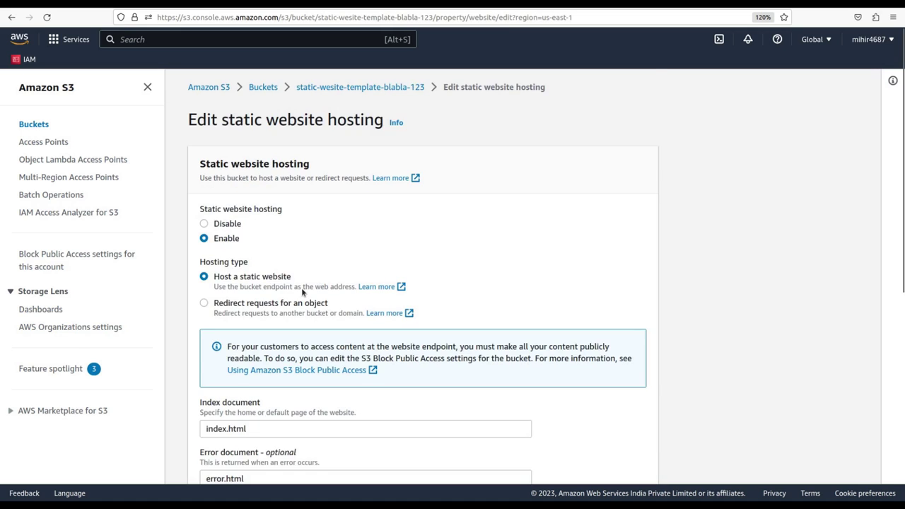
scroll(303, 292, down, 5)
drag(271, 84, 180, 64)
key(ctrl+c)
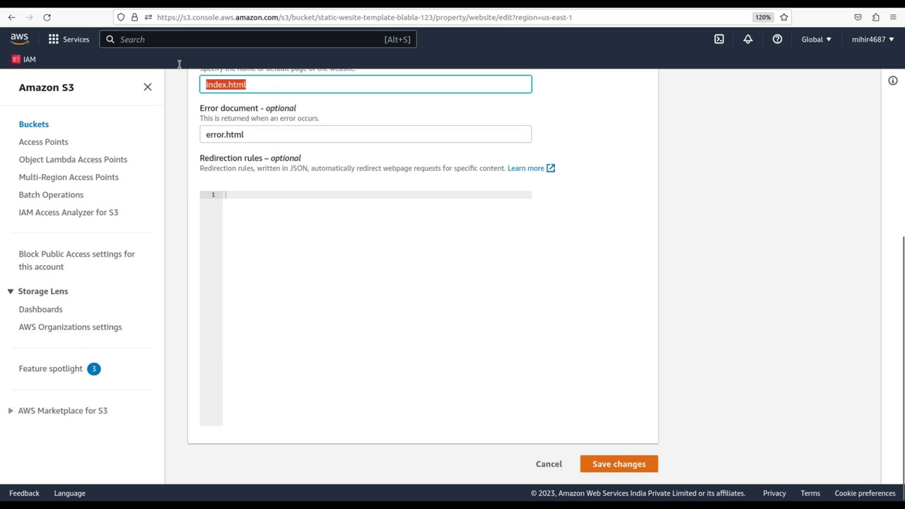
drag(265, 135, 139, 126)
key(ctrl+v)
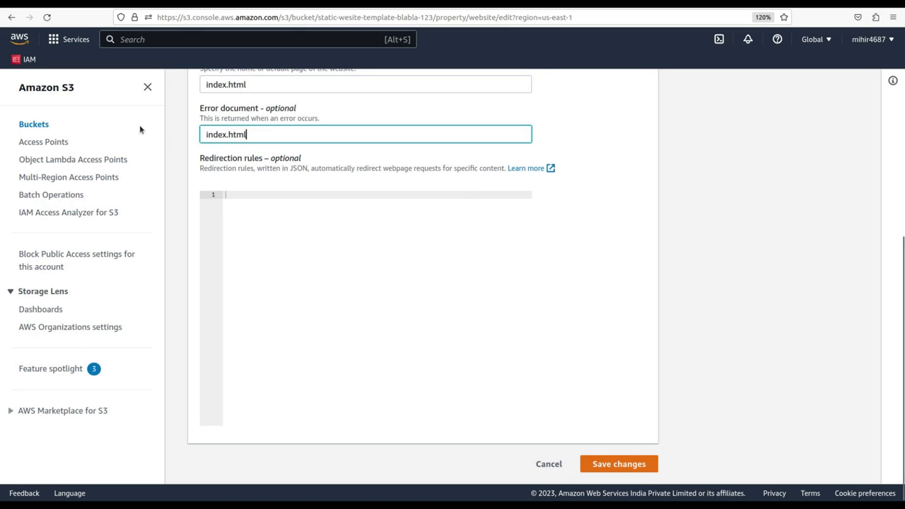
click(621, 464)
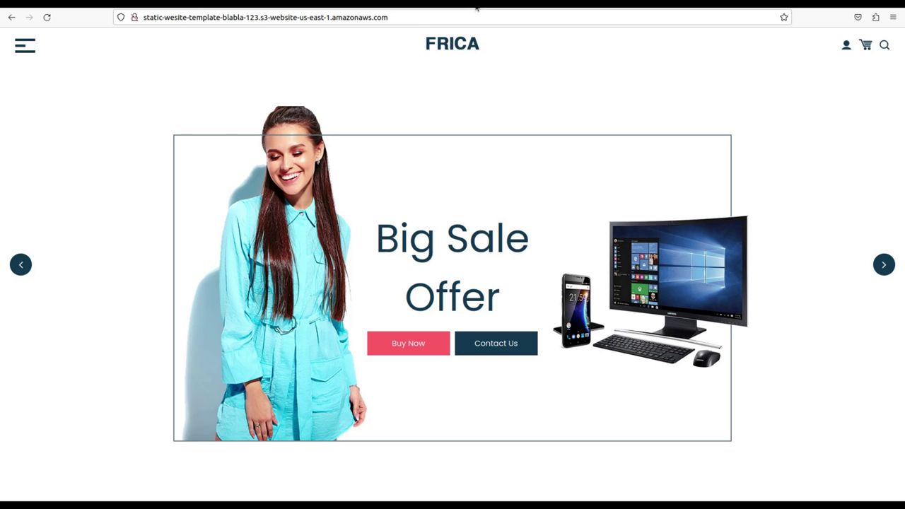
Append /test235 to the website address, load it, and reload the page.
click(413, 17)
click(439, 19)
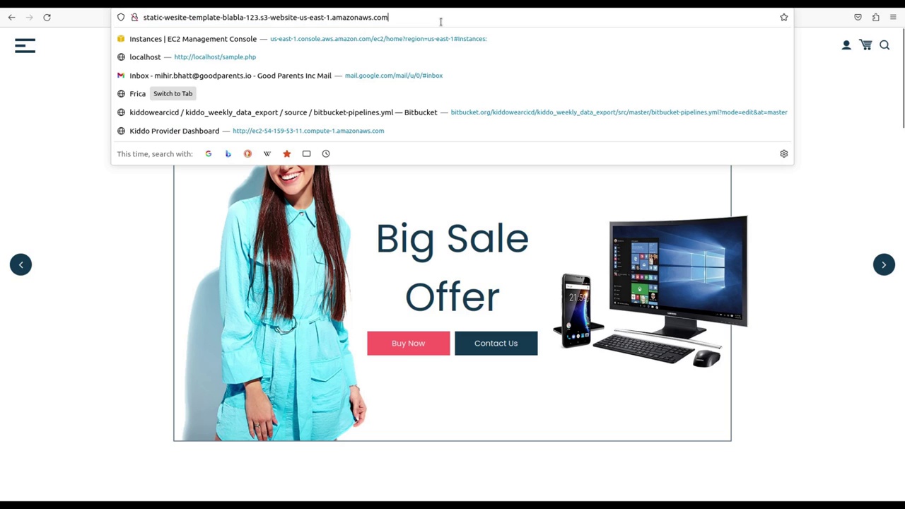
text(/test235)
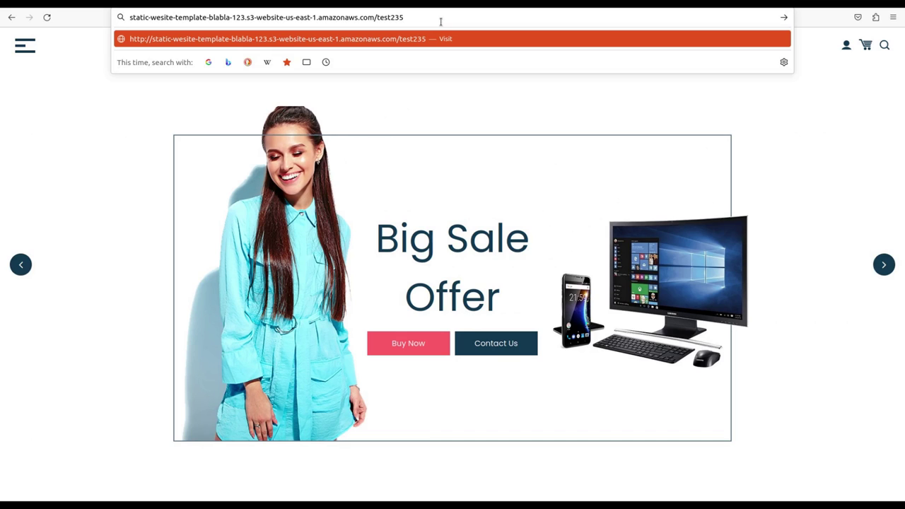
key(Return)
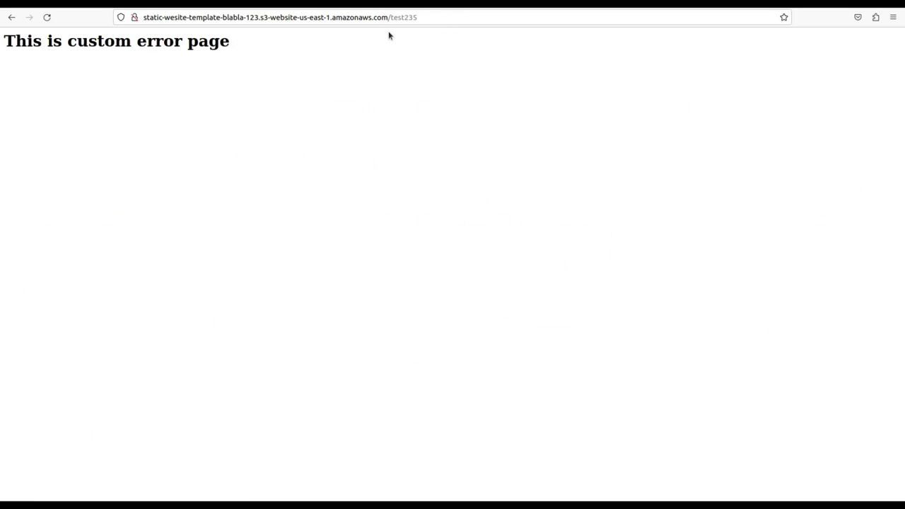
key(F5)
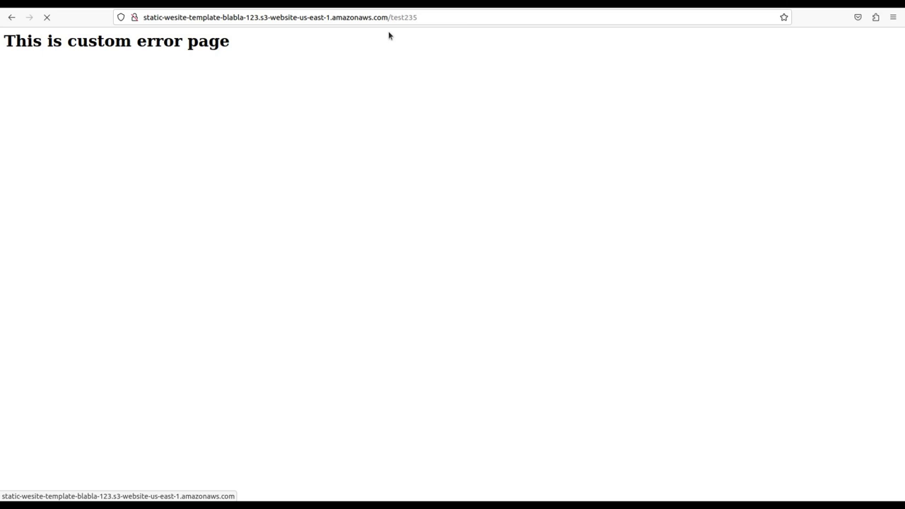